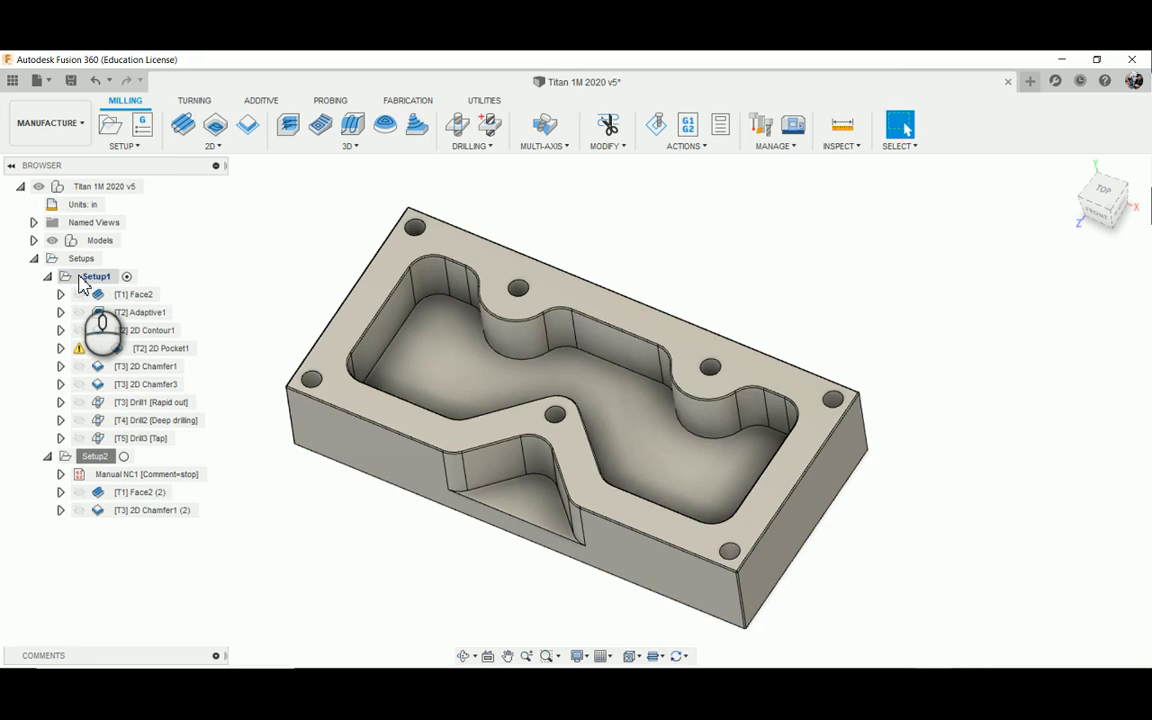
# Orient the part to the OP2 ISO named view and display the stock and origin of Setup2
pyautogui.click(85, 280)
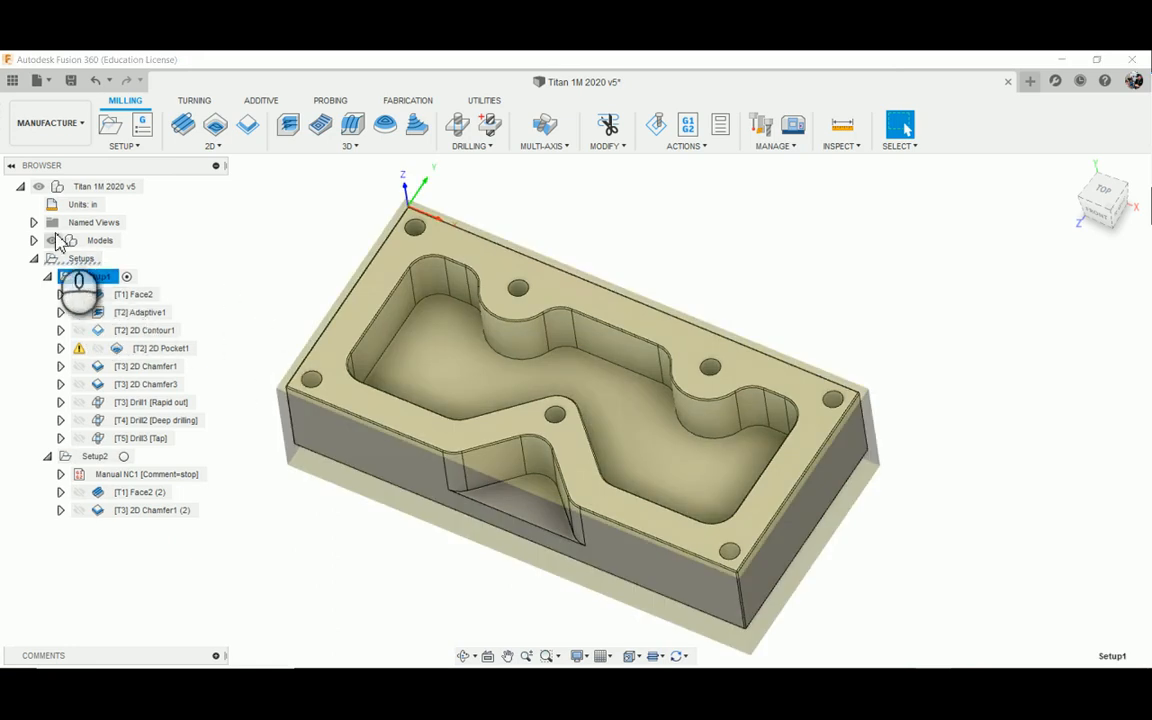
pyautogui.click(32, 222)
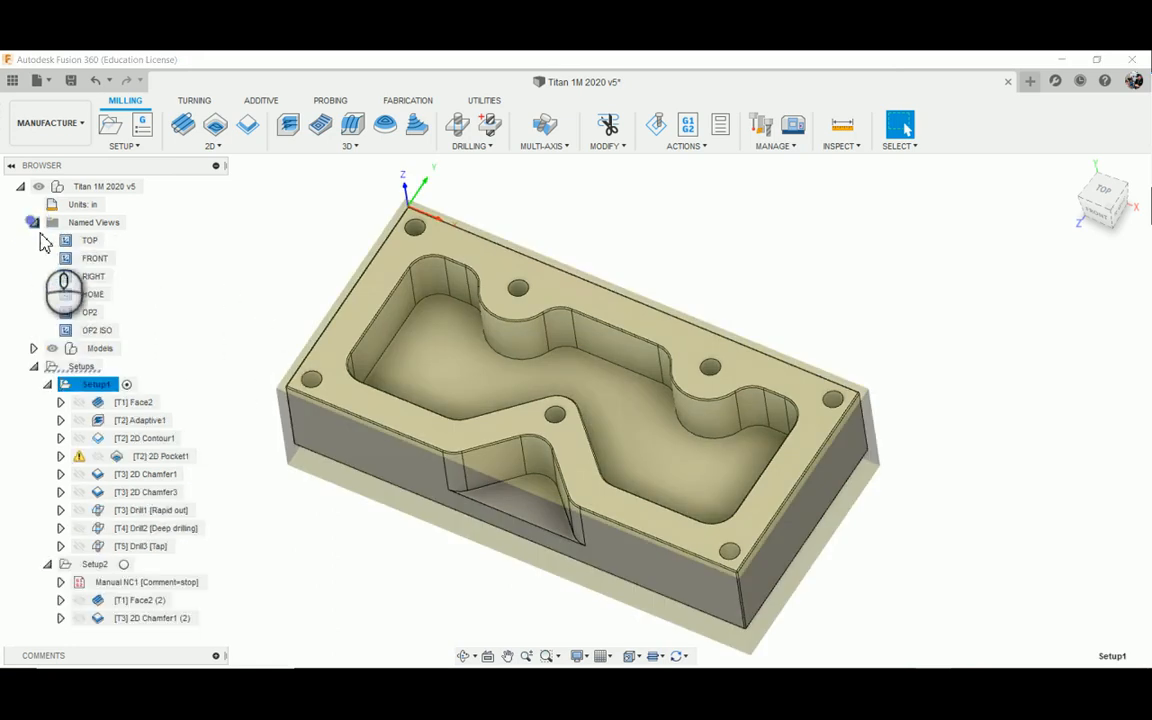
pyautogui.doubleClick(92, 313)
pyautogui.doubleClick(105, 330)
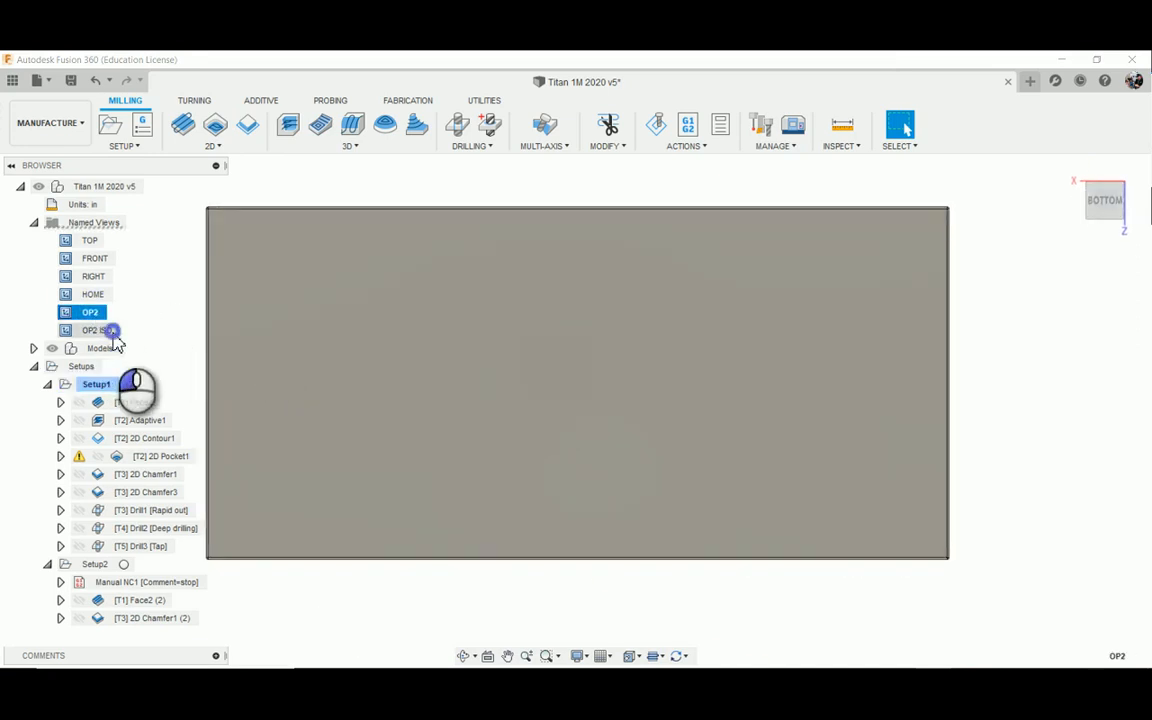
pyautogui.click(96, 564)
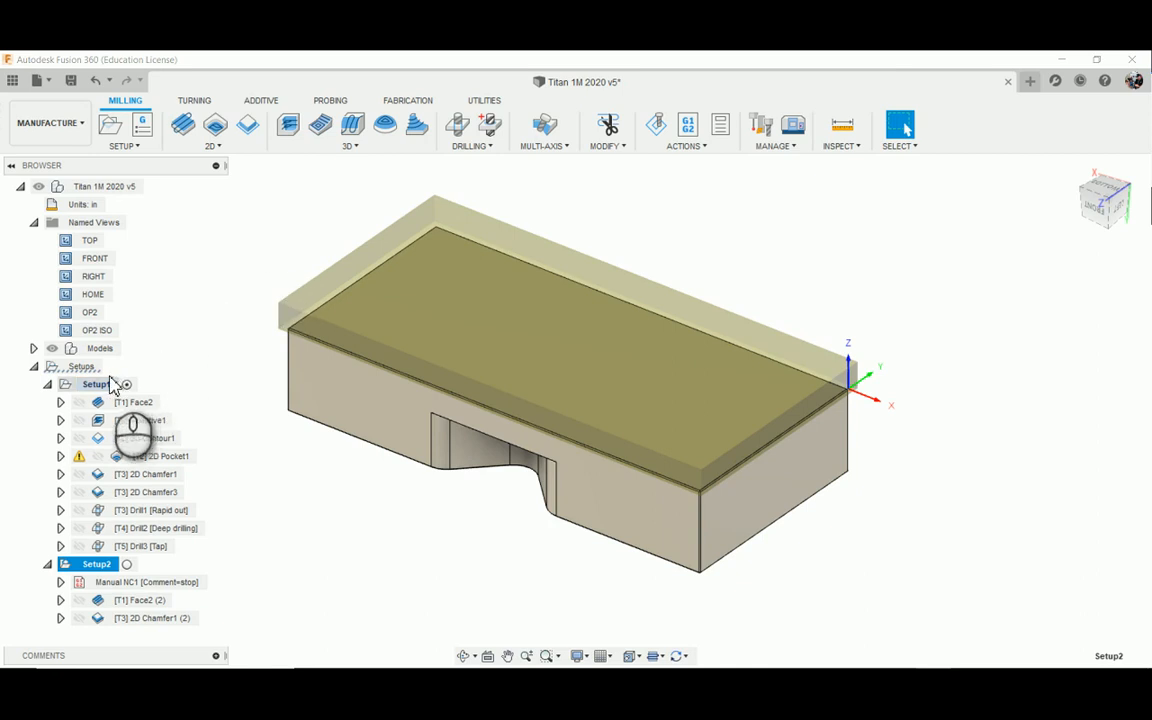
# Review the program number, comment and WCS offset in the post-process settings of Setup2, leaving them unedited
pyautogui.rightClick(110, 571)
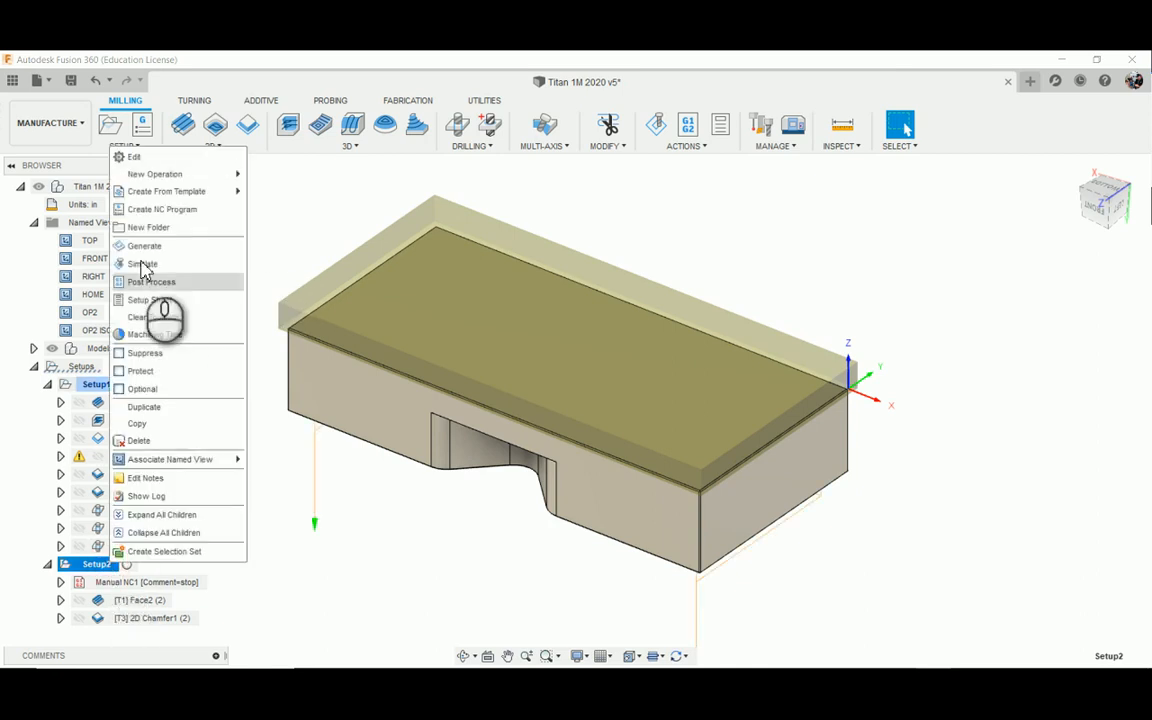
pyautogui.click(153, 163)
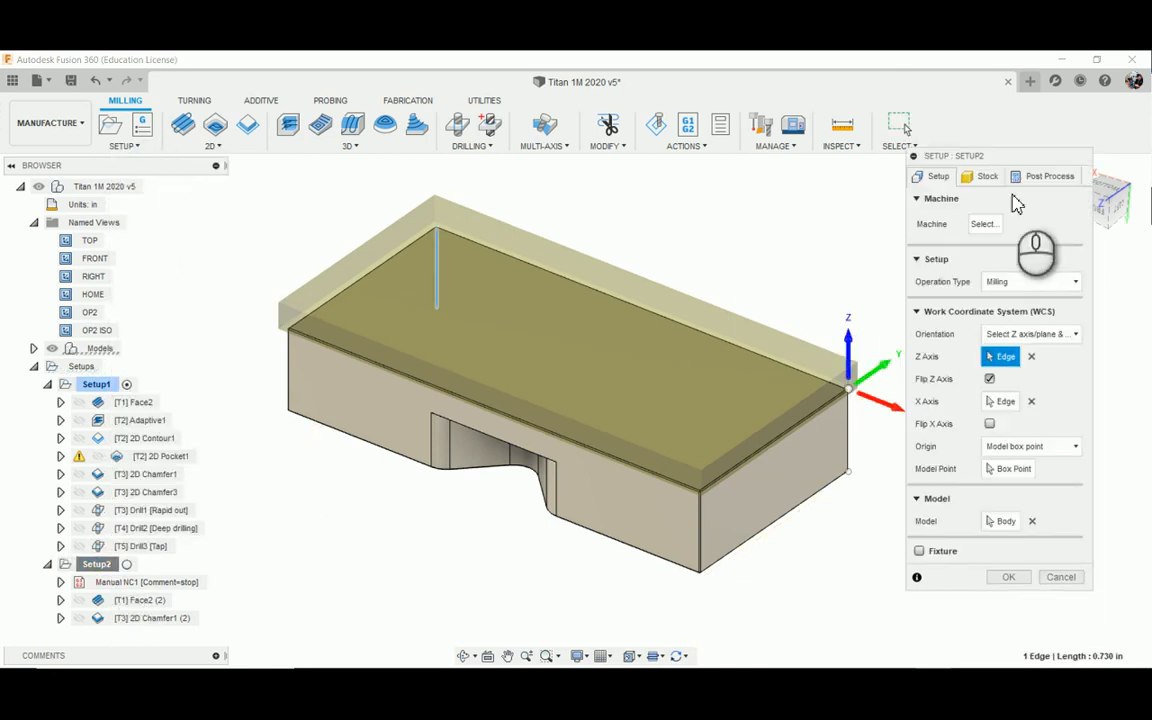
pyautogui.click(1032, 176)
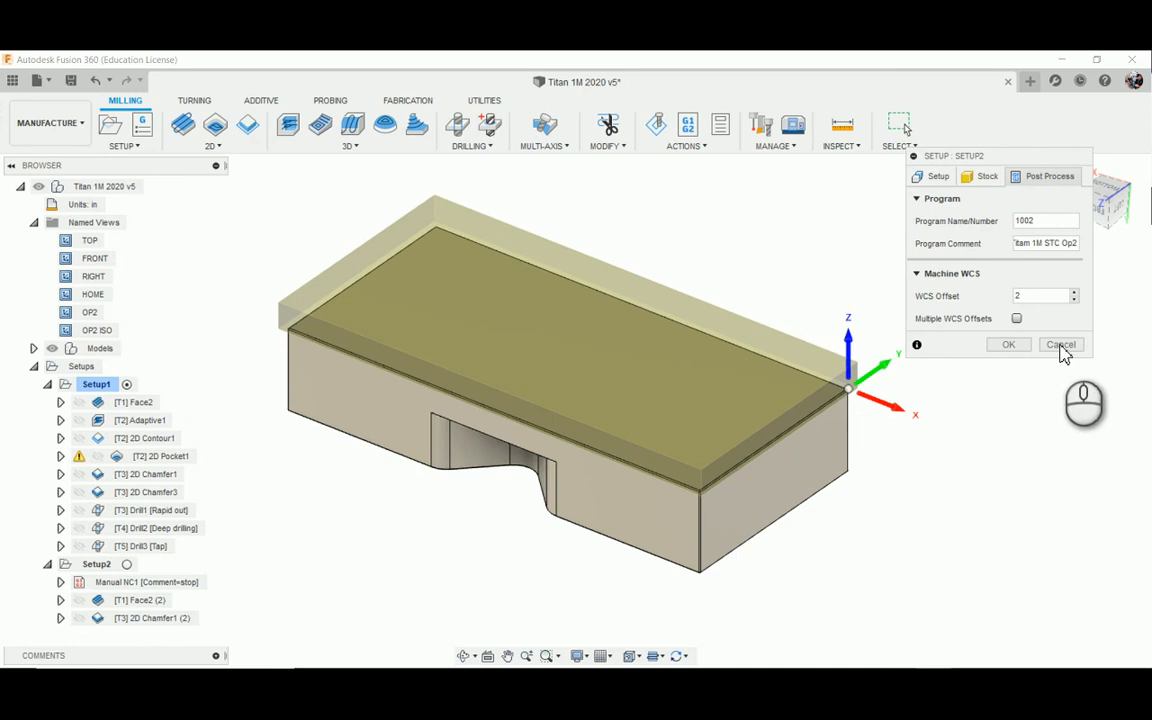
pyautogui.click(1062, 346)
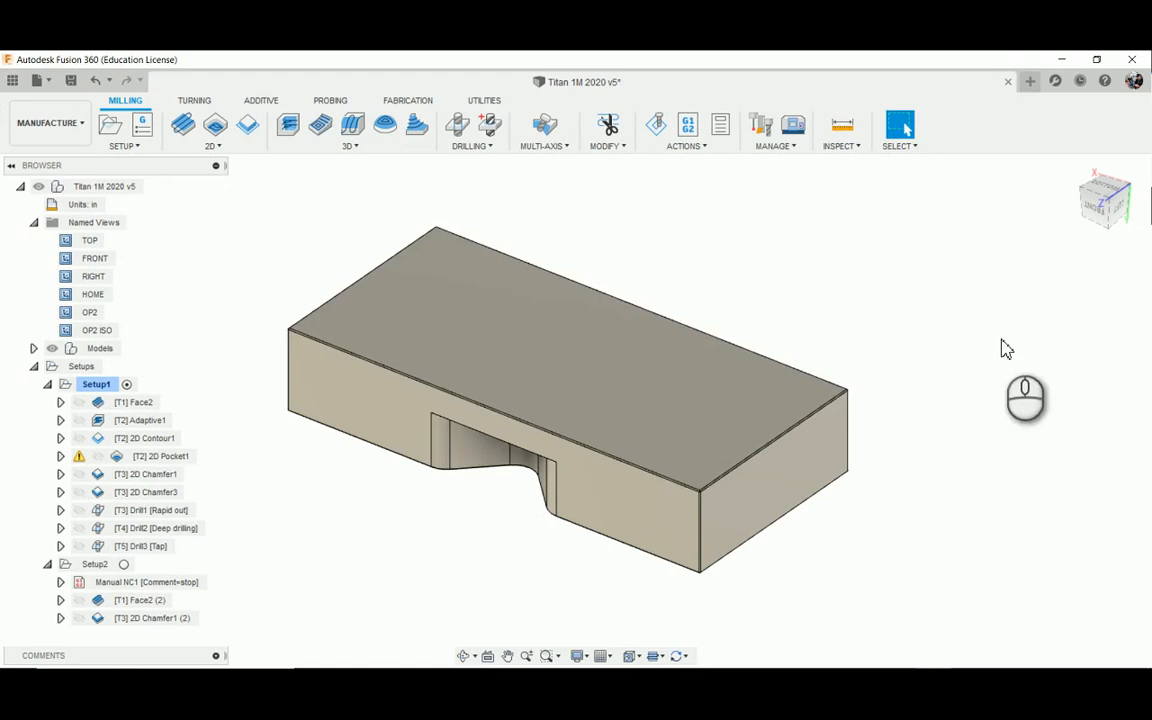
# Try to post process Setup1 and Setup2 together with the STC HAAS (Classic) / STC Haas Mill post, saving as 1001
pyautogui.click(96, 385)
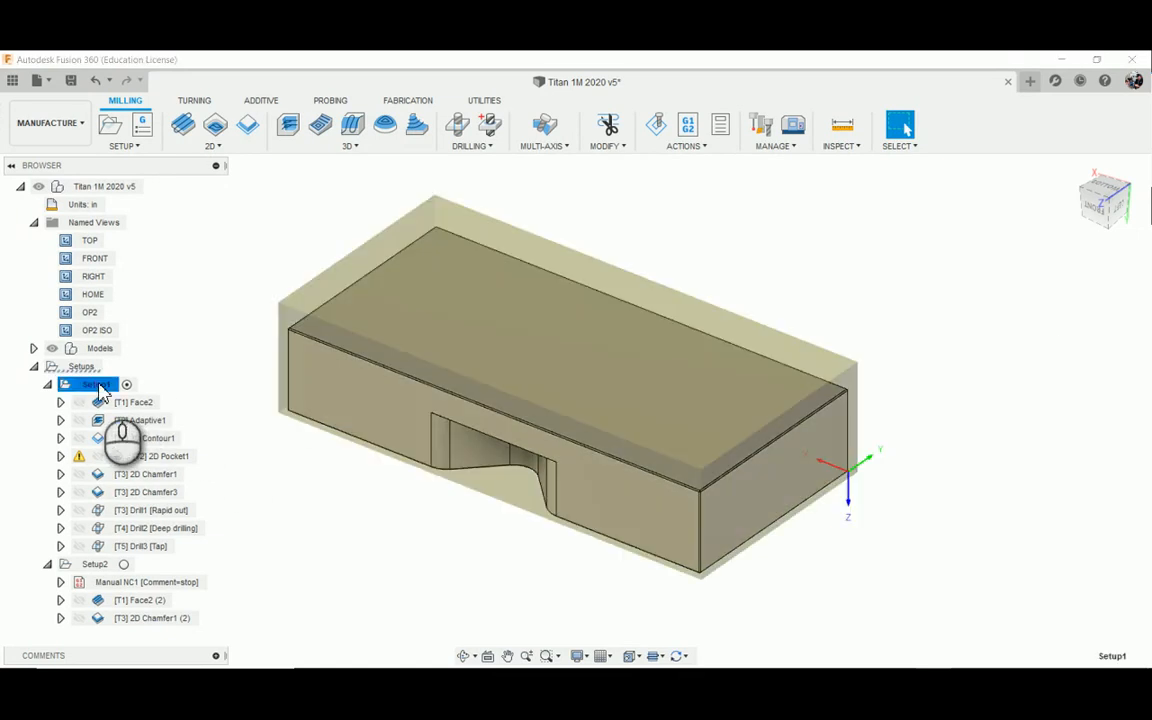
pyautogui.keyDown('ctrl'); pyautogui.click(97, 565); pyautogui.keyUp('ctrl')
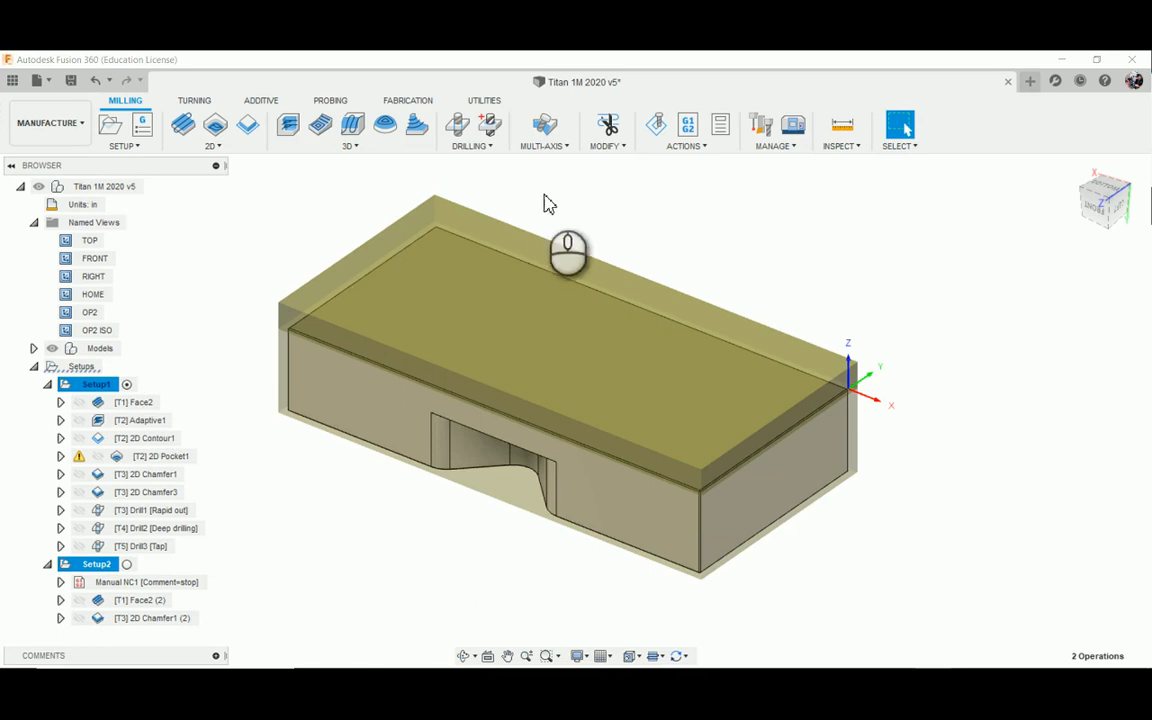
pyautogui.click(684, 146)
pyautogui.click(691, 201)
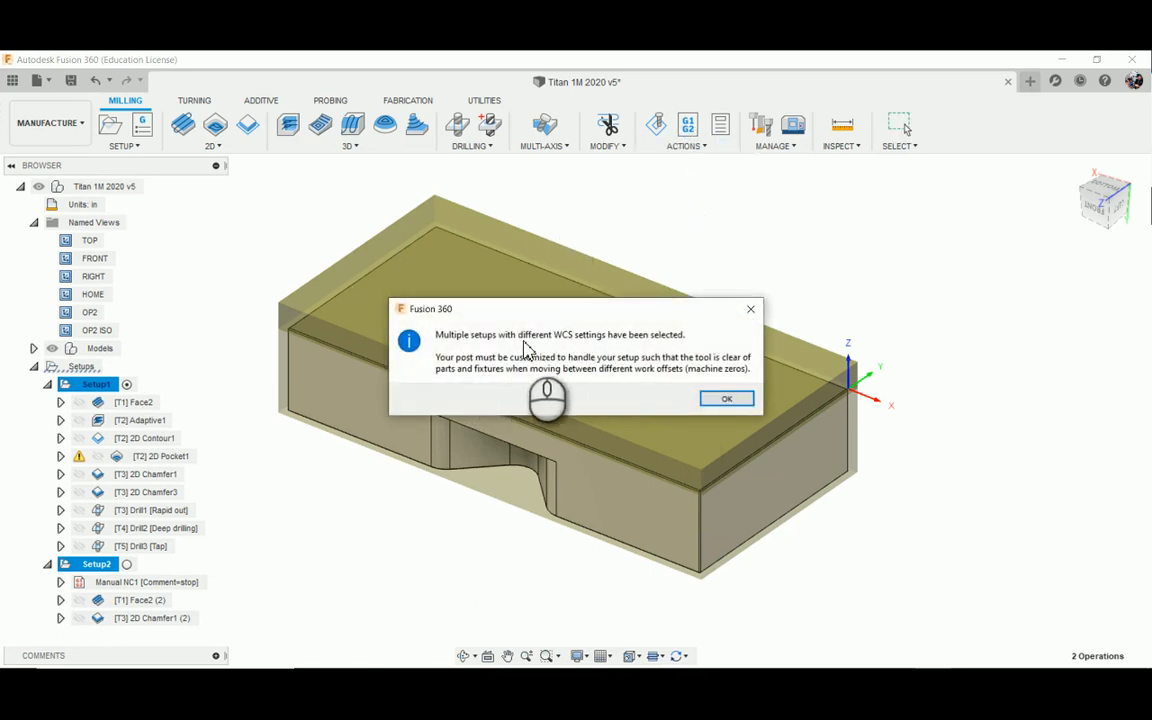
pyautogui.click(728, 399)
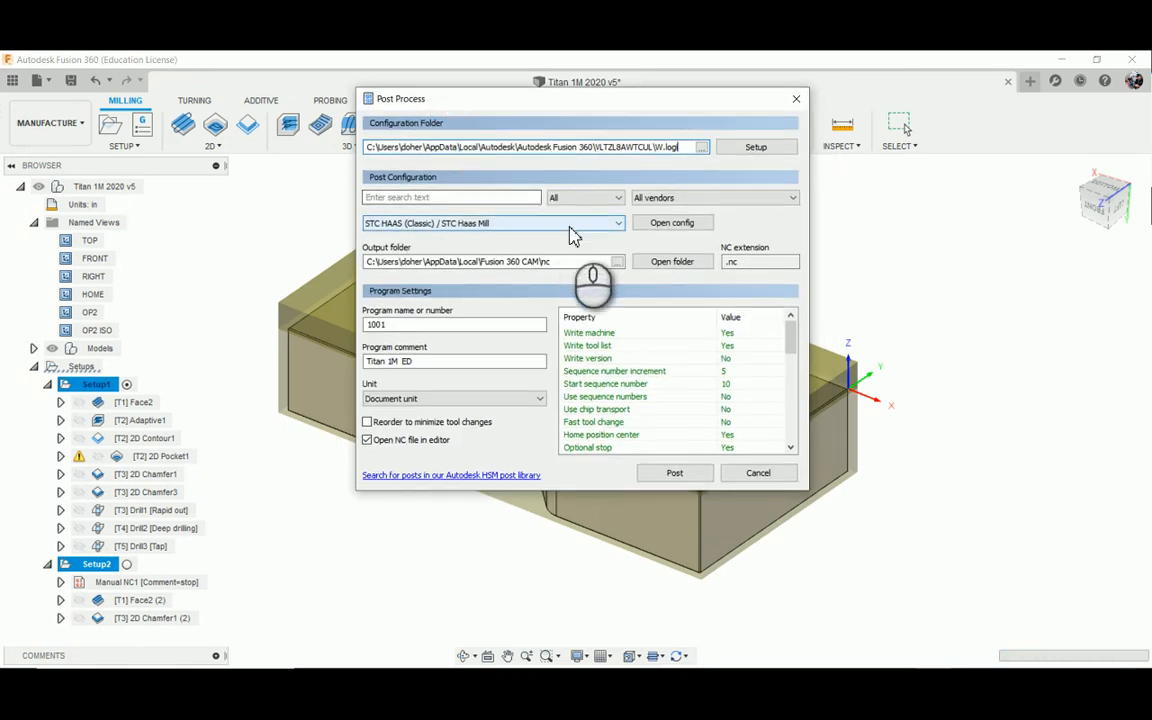
pyautogui.click(595, 223)
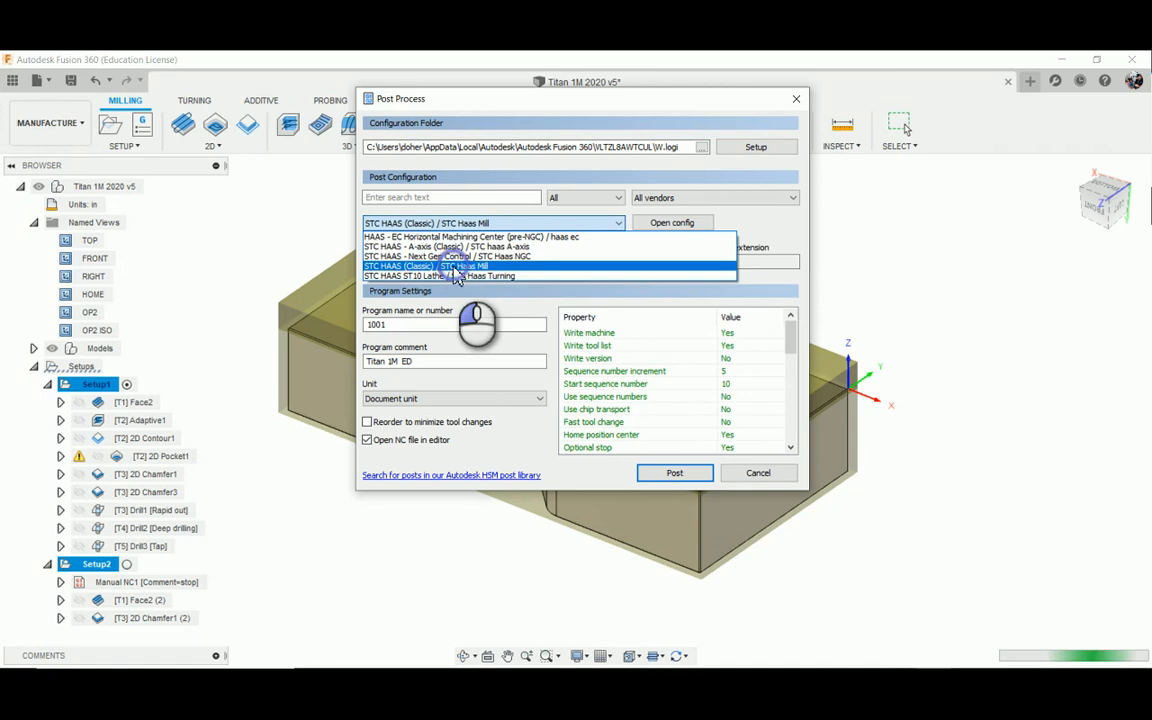
pyautogui.click(454, 268)
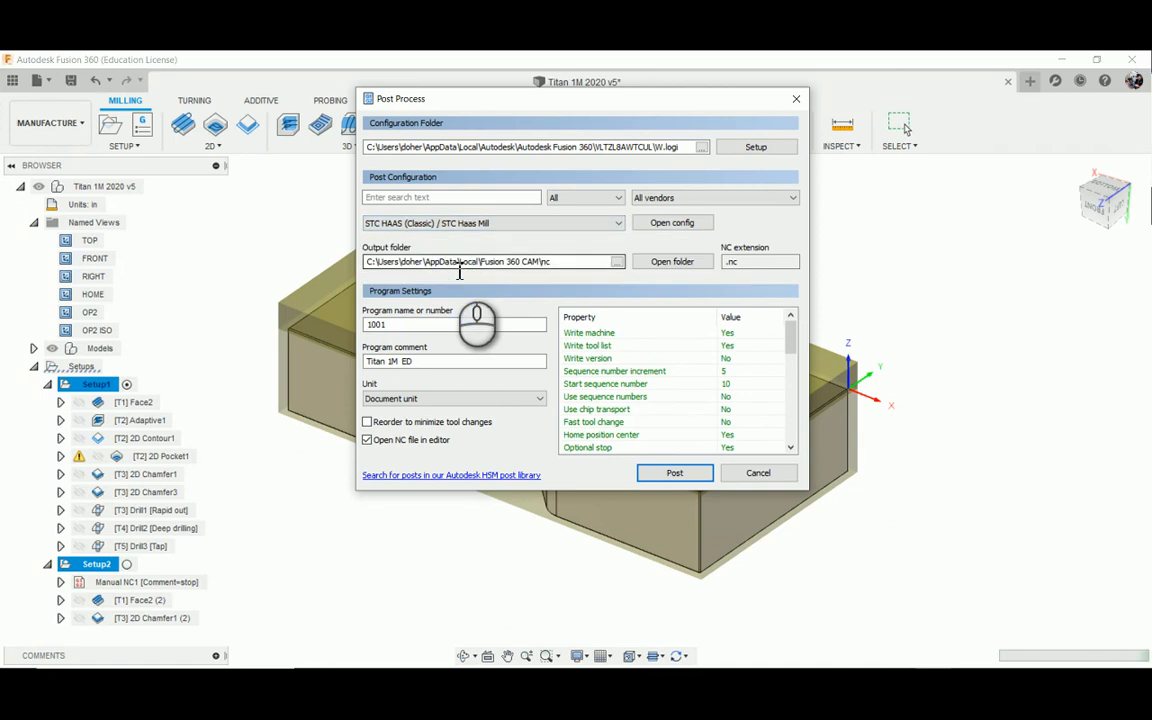
pyautogui.click(674, 474)
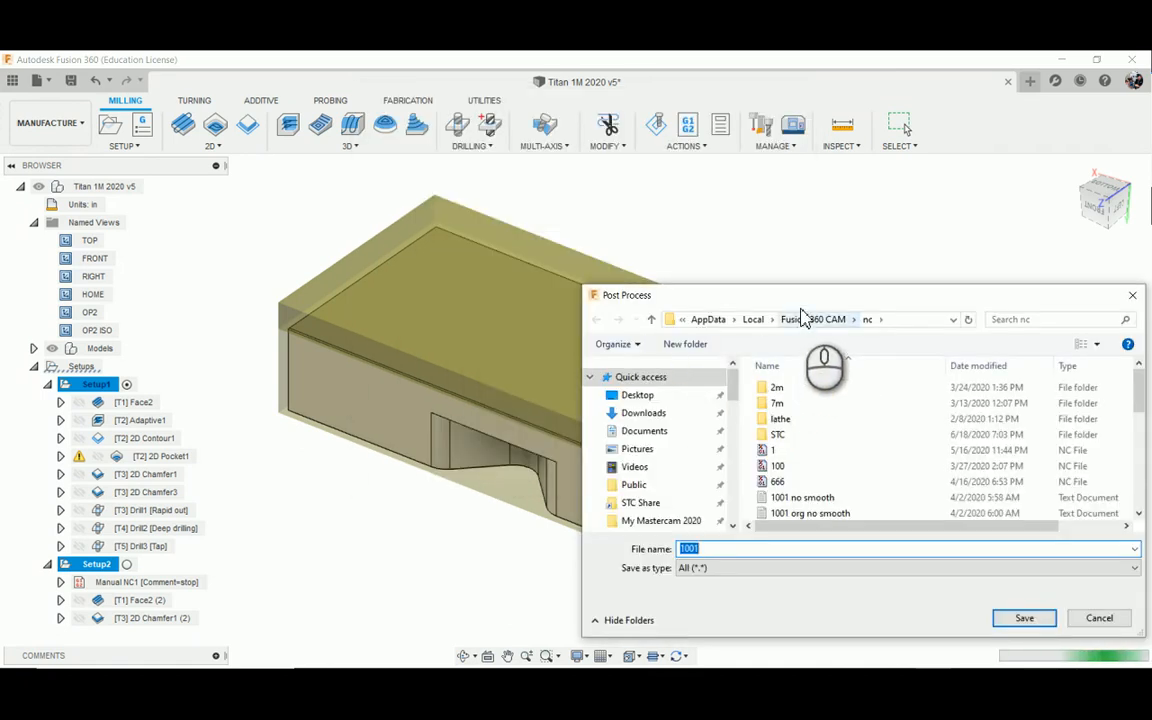
pyautogui.click(732, 457)
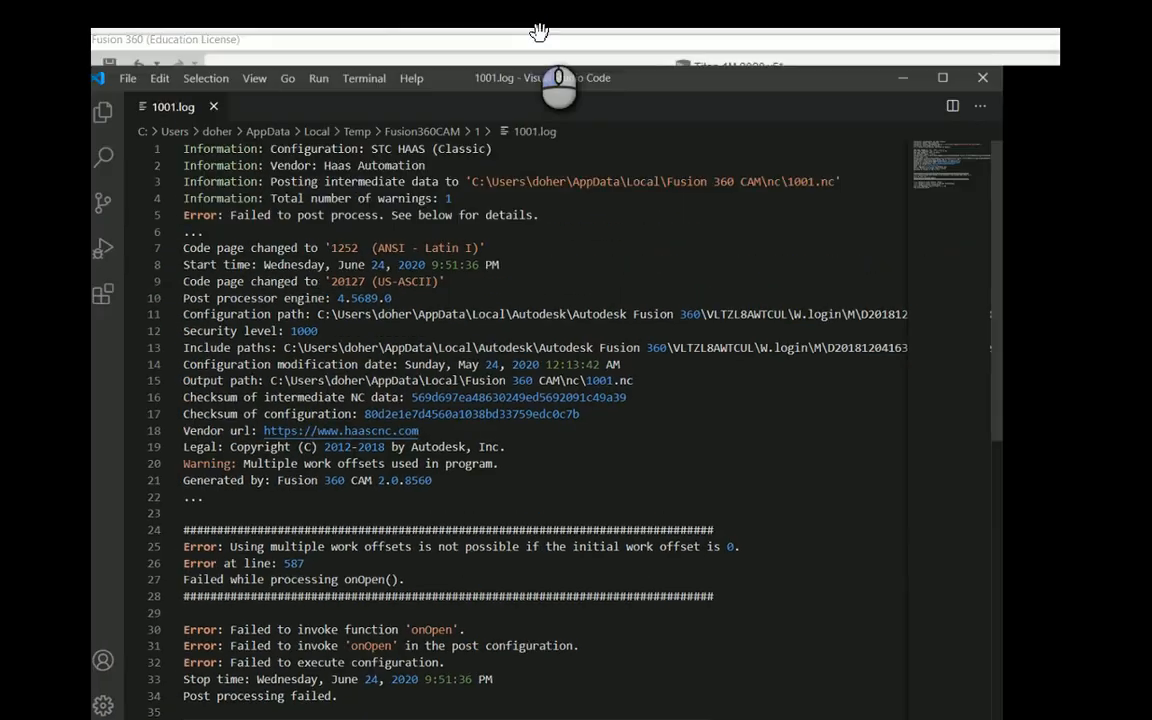
# Examine the work-offset error in the 1001.log file in Visual Studio Code and close the log
pyautogui.moveTo(540, 32); pyautogui.dragTo(540, 30)
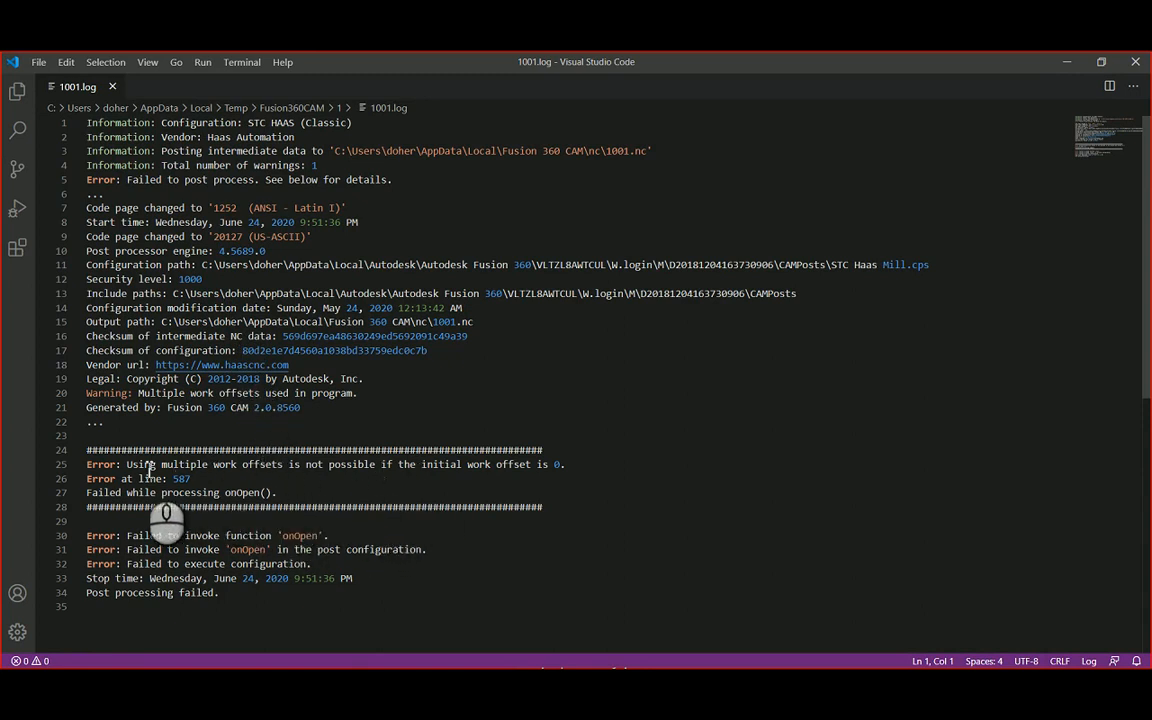
pyautogui.moveTo(133, 468); pyautogui.dragTo(574, 470)
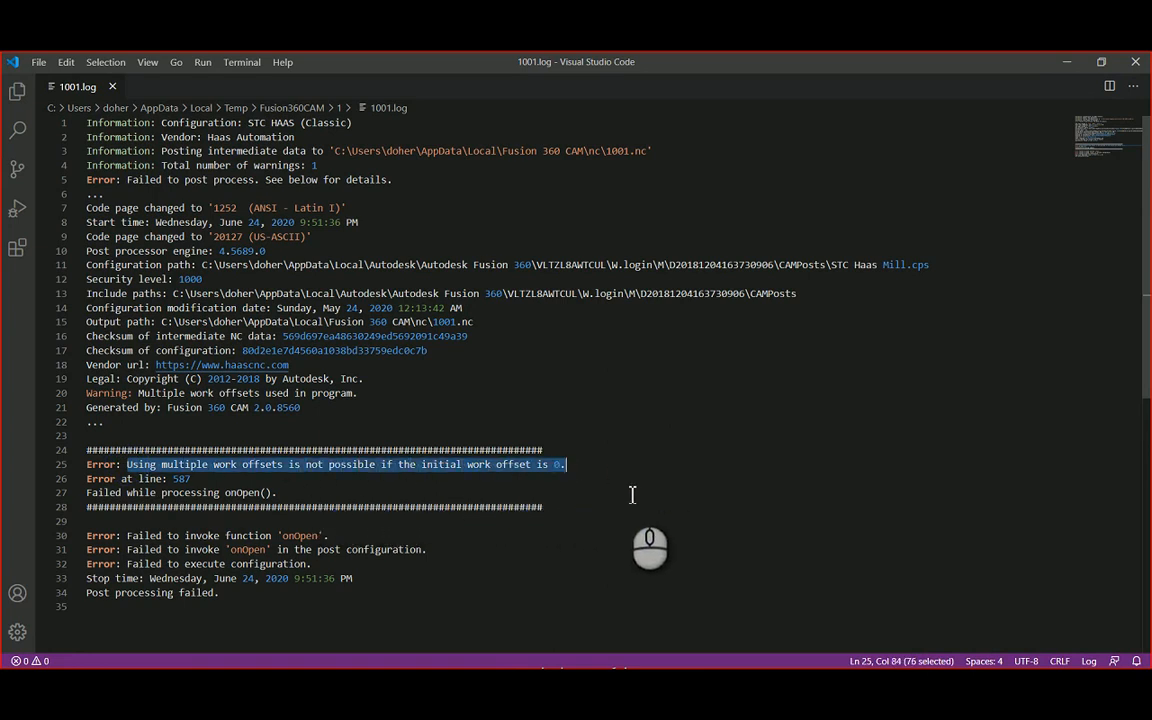
pyautogui.click(1134, 63)
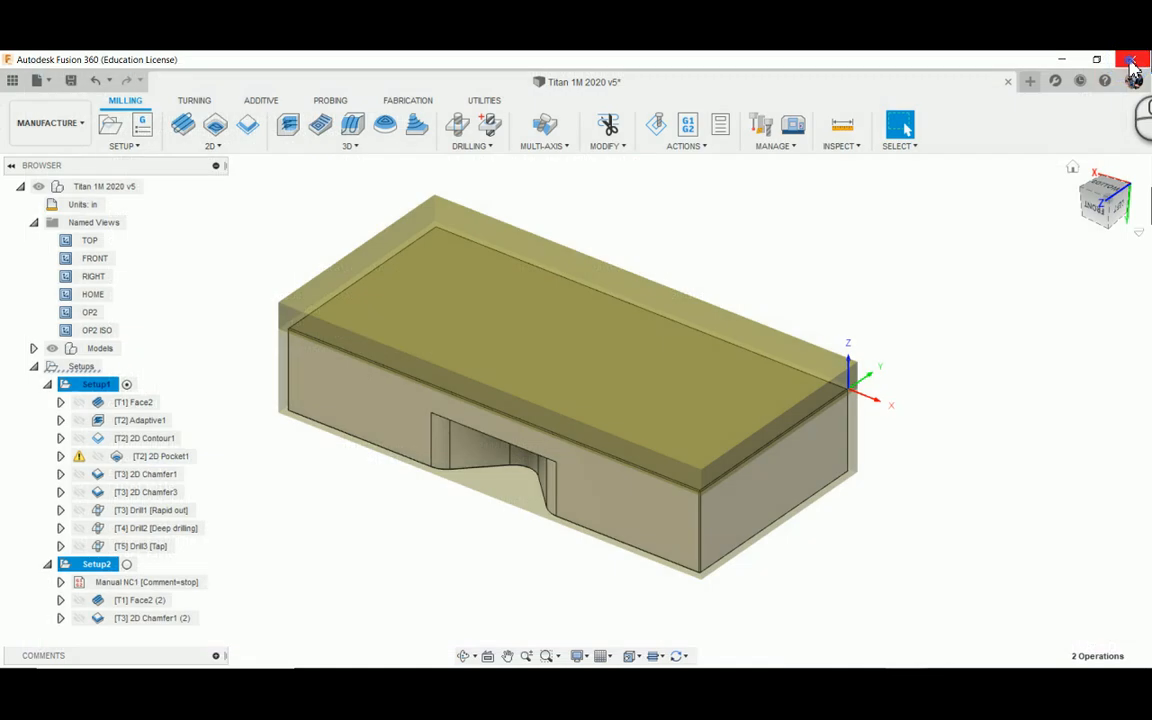
pyautogui.rightClick(97, 389)
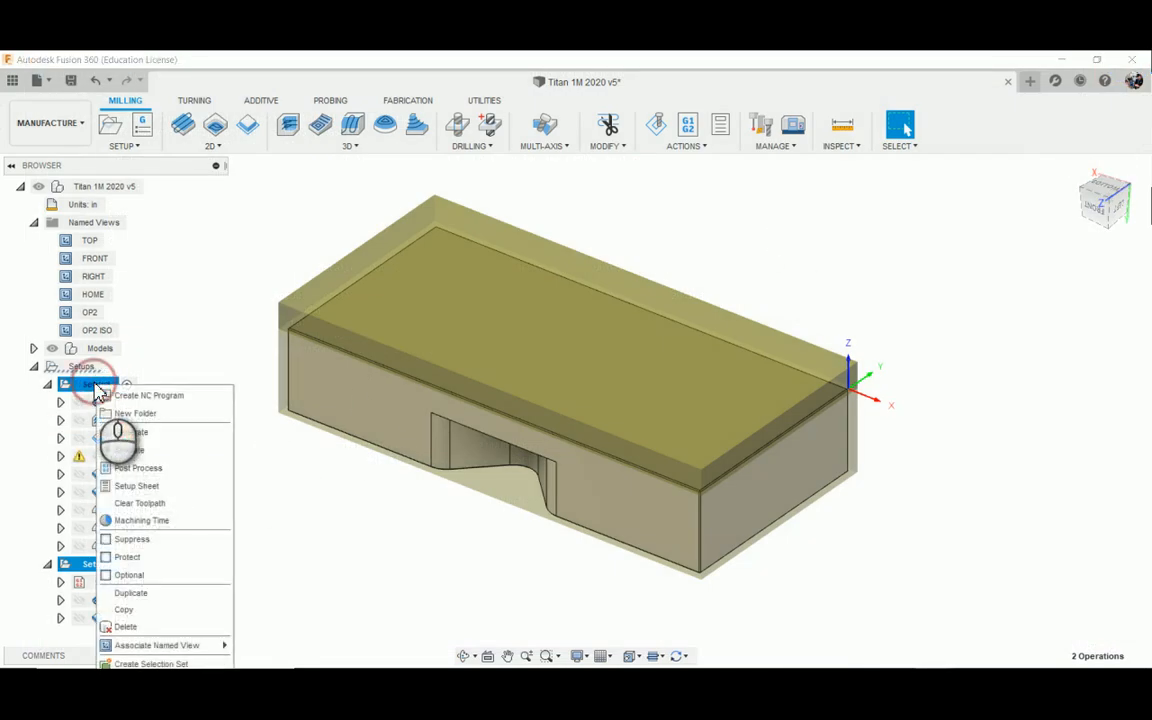
pyautogui.click(90, 384)
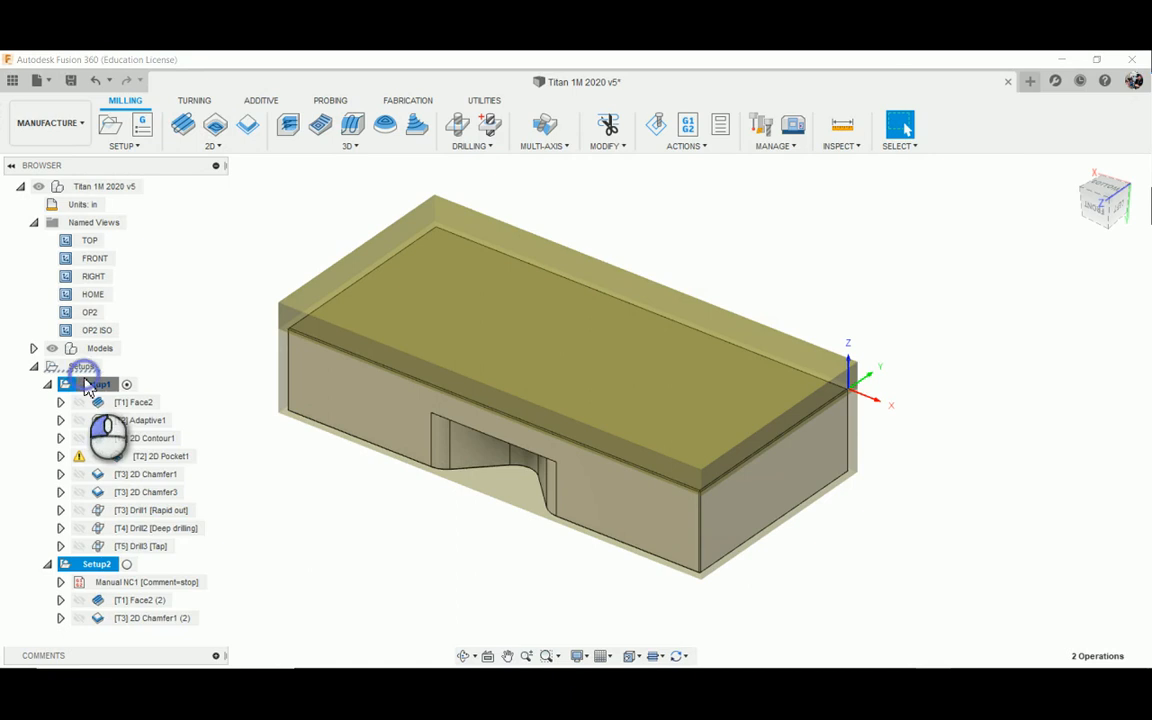
pyautogui.rightClick(93, 387)
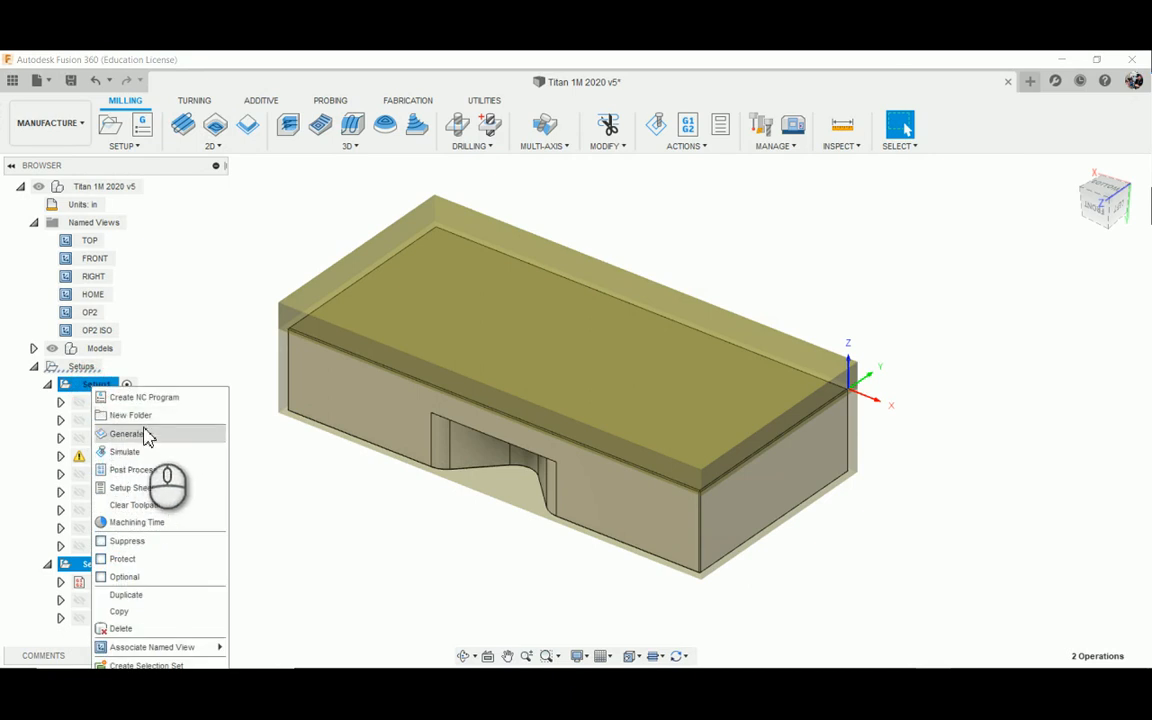
pyautogui.click(161, 364)
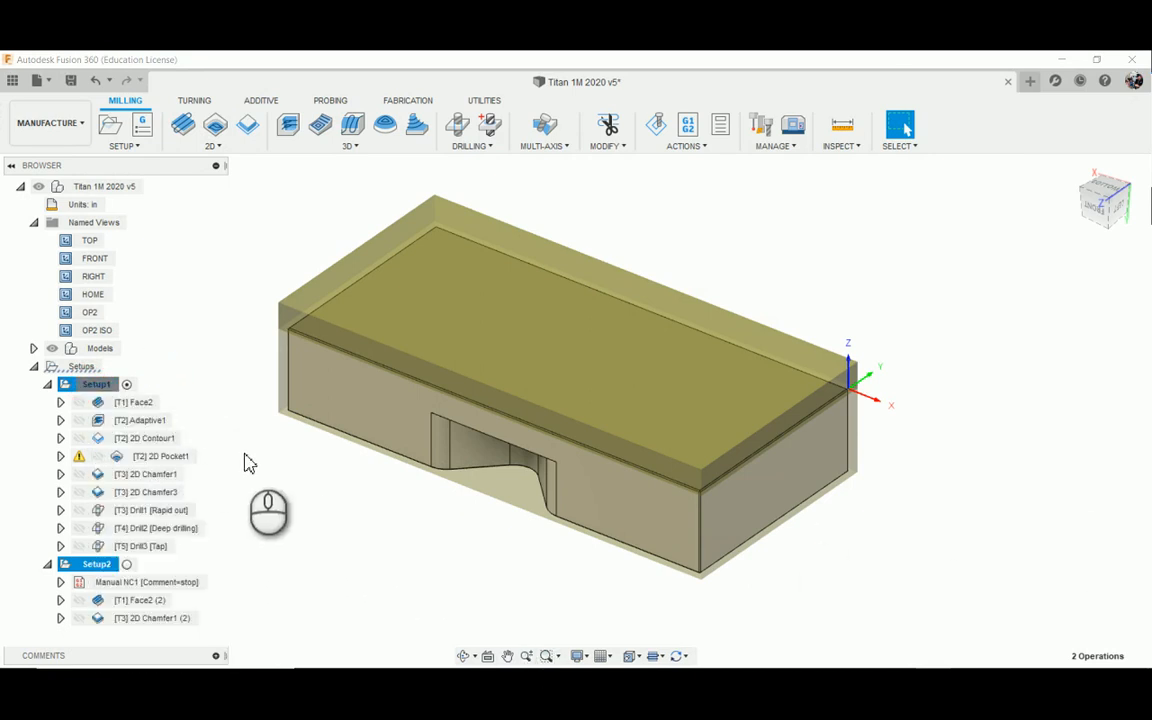
pyautogui.rightClick(122, 386)
pyautogui.click(130, 376)
# Edit Setup1 alone and set its machine WCS offset to 1
pyautogui.click(129, 368)
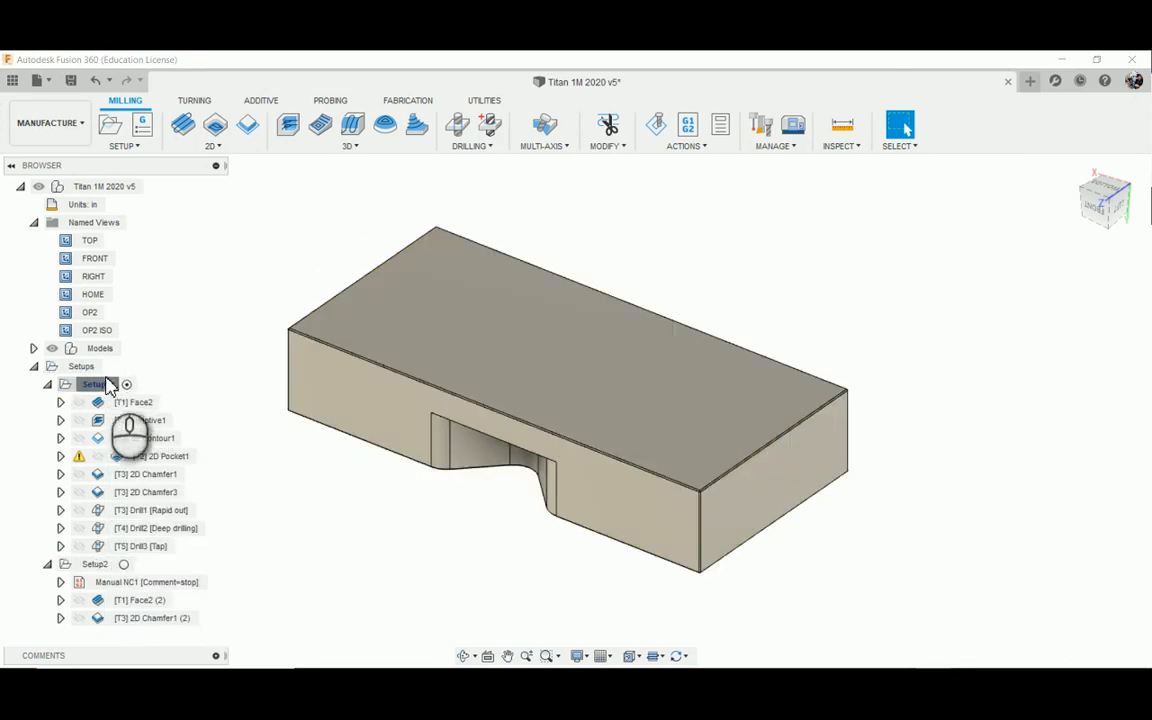
pyautogui.rightClick(104, 386)
pyautogui.click(157, 62)
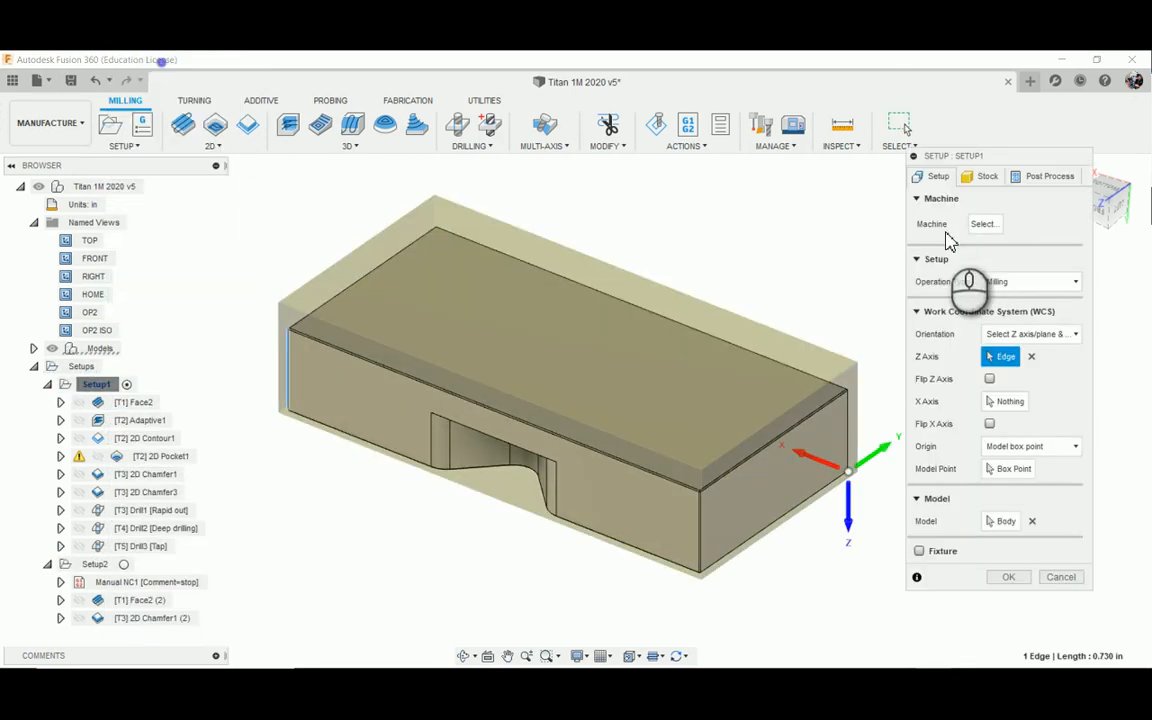
pyautogui.click(1045, 177)
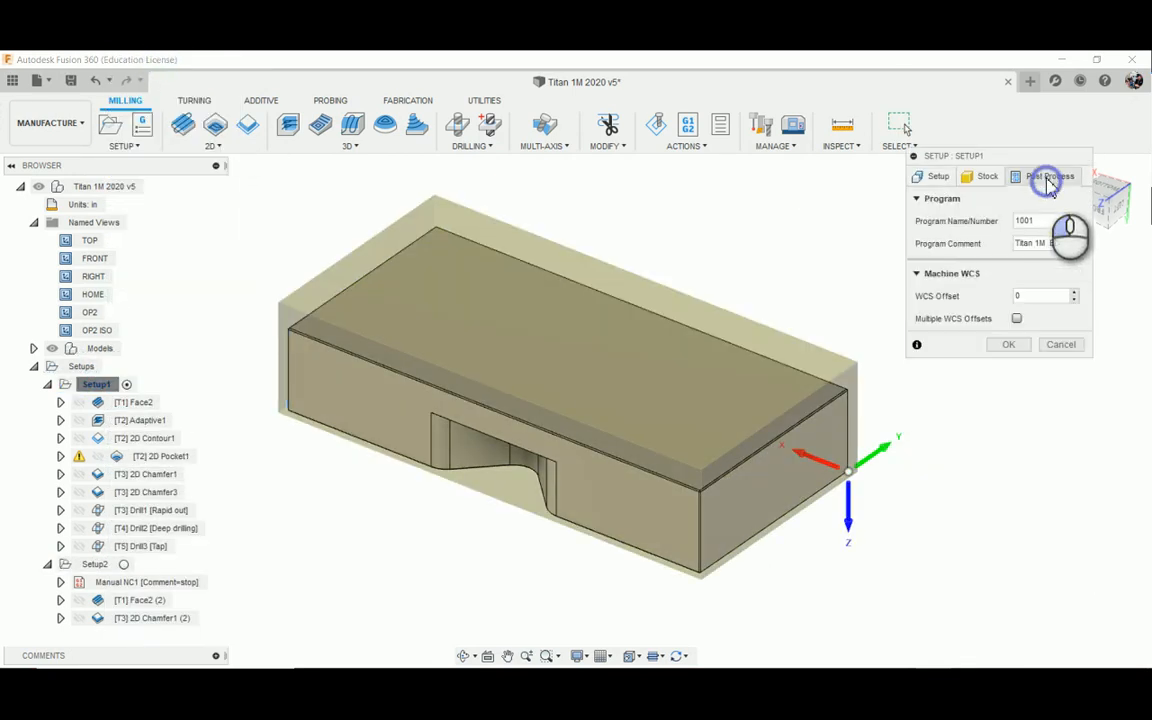
pyautogui.click(1040, 300)
pyautogui.moveTo(1040, 305); pyautogui.dragTo(1015, 303)
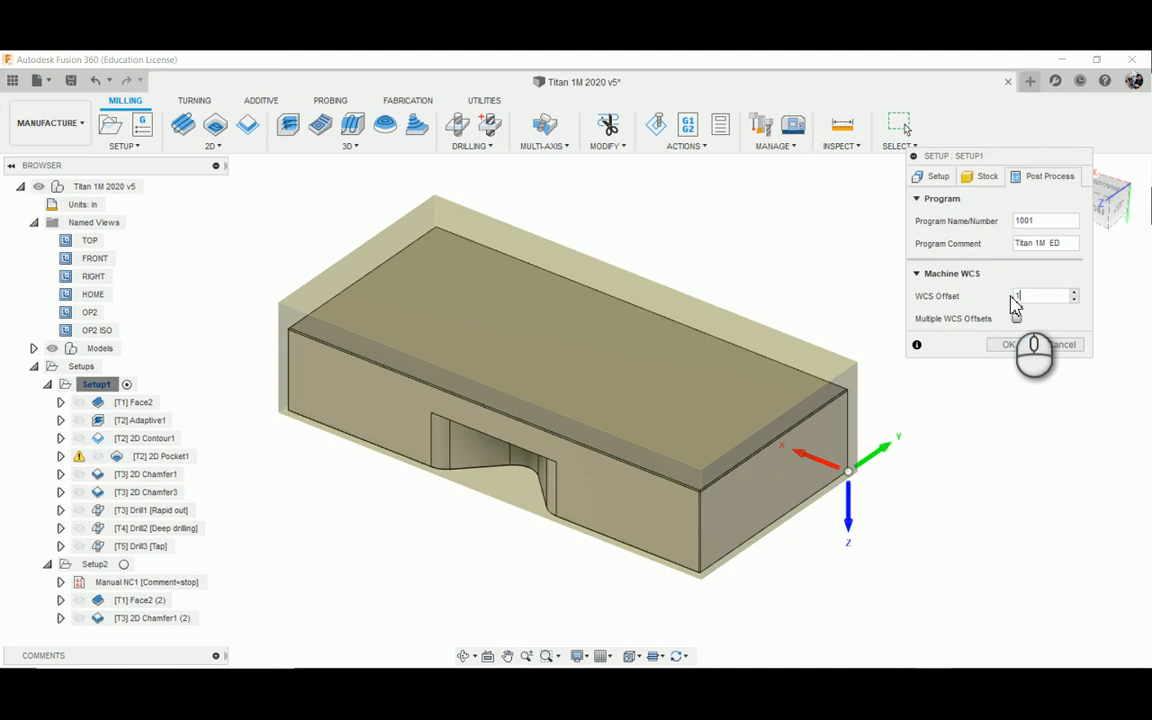
pyautogui.click(1010, 345)
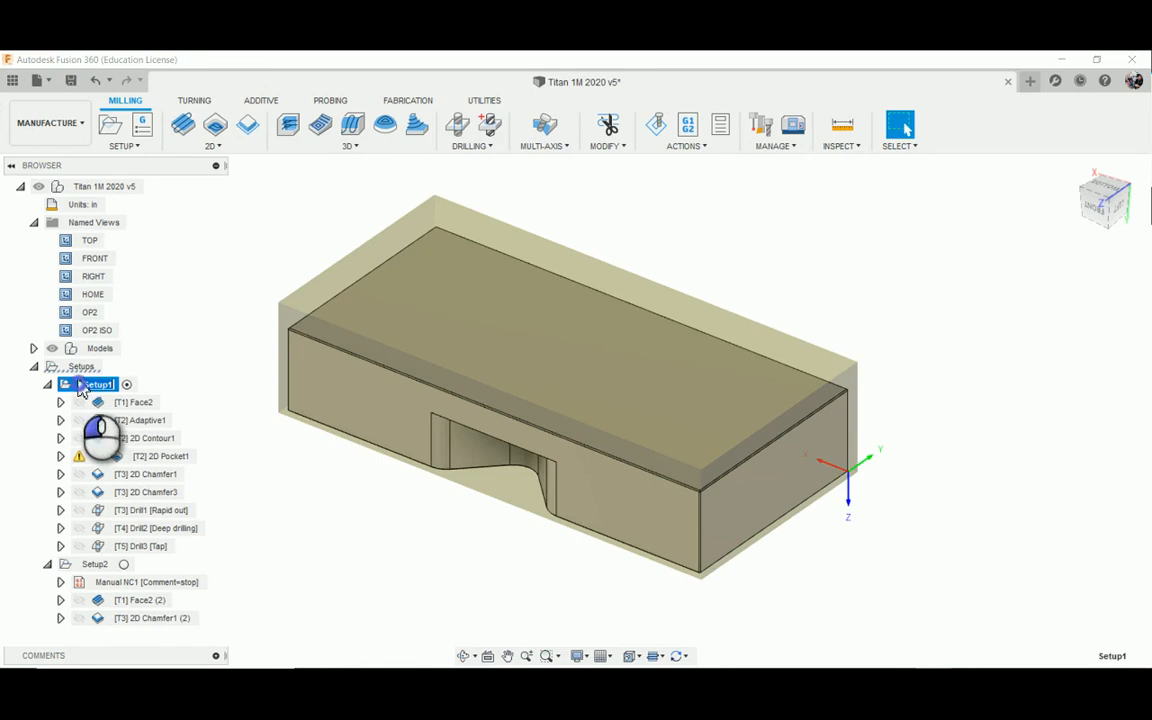
# Post process Setup1 and Setup2 together with the STC HAAS (Classic) / STC Haas Mill post, saving the program as 1001
pyautogui.keyDown('ctrl'); pyautogui.click(97, 565); pyautogui.keyUp('ctrl')
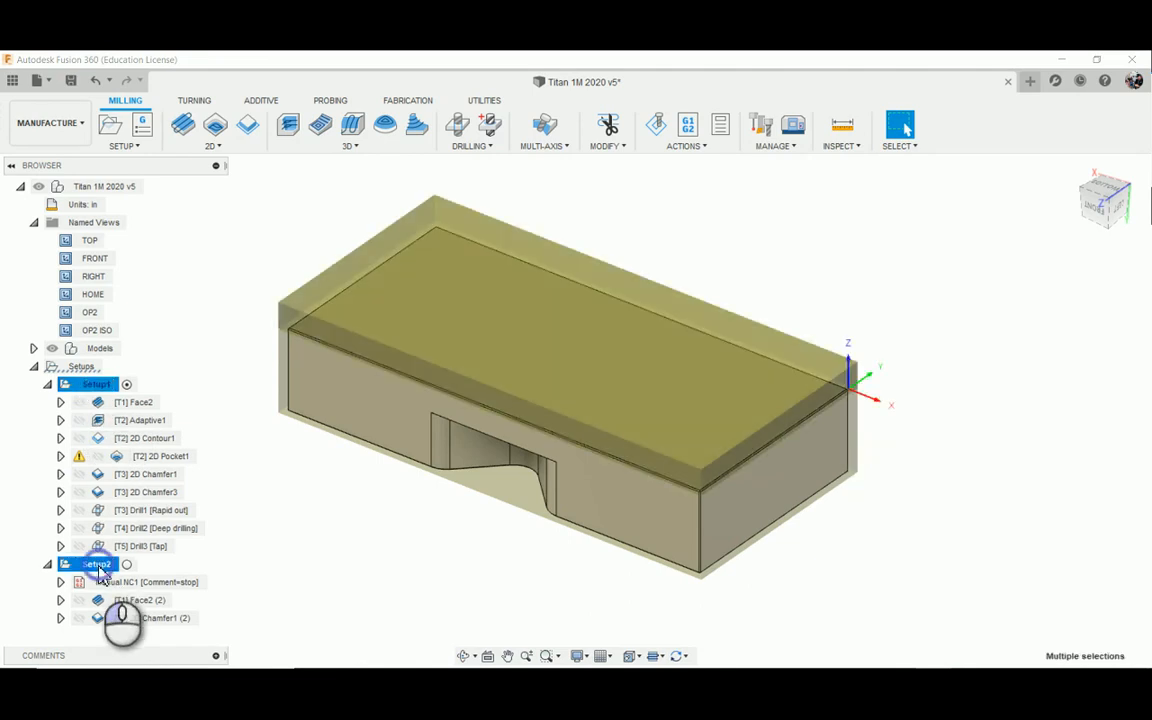
pyautogui.rightClick(113, 387)
pyautogui.click(165, 468)
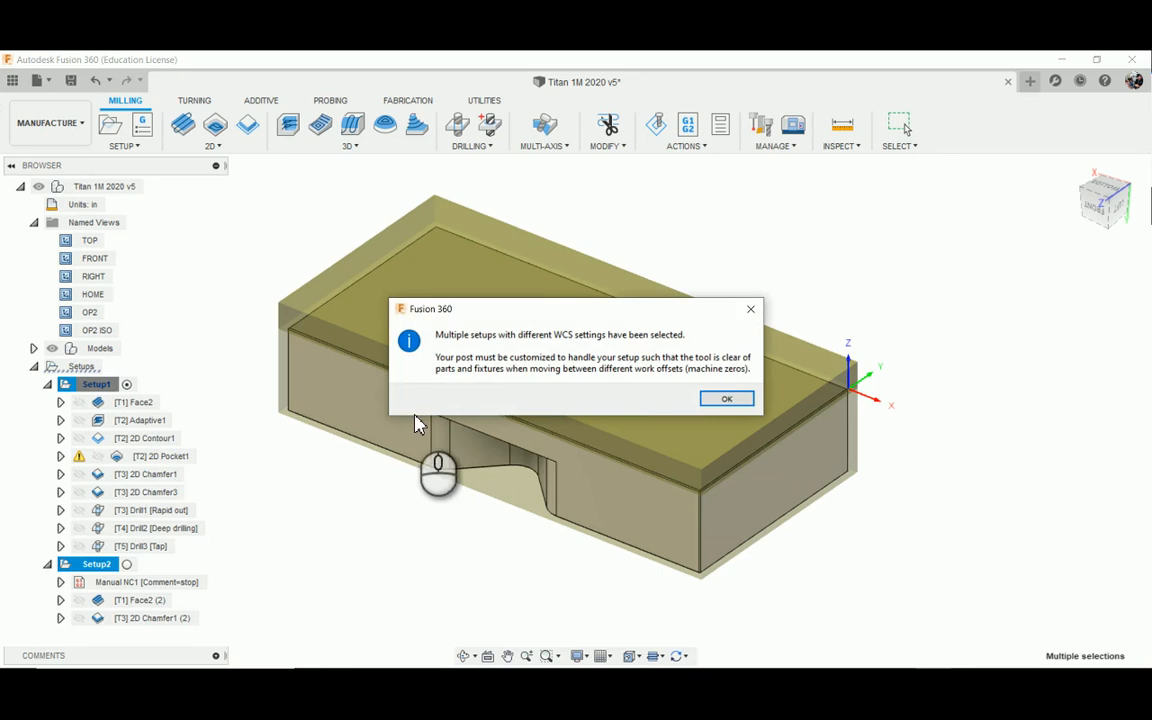
pyautogui.click(724, 399)
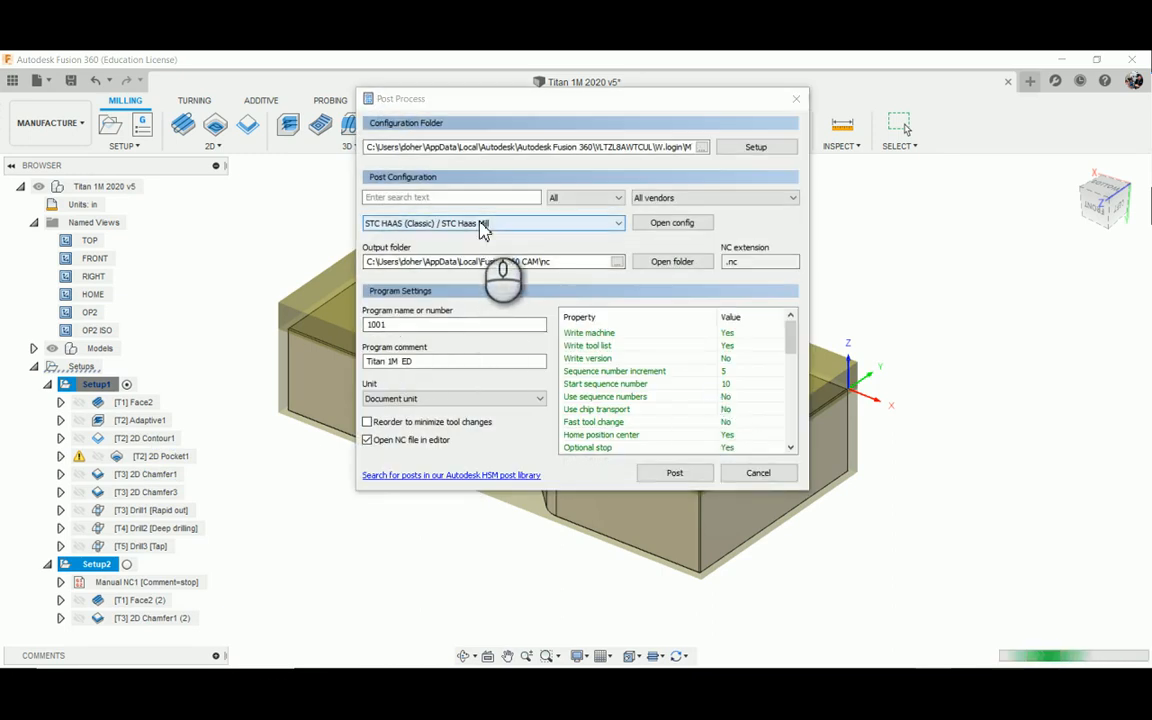
pyautogui.click(674, 473)
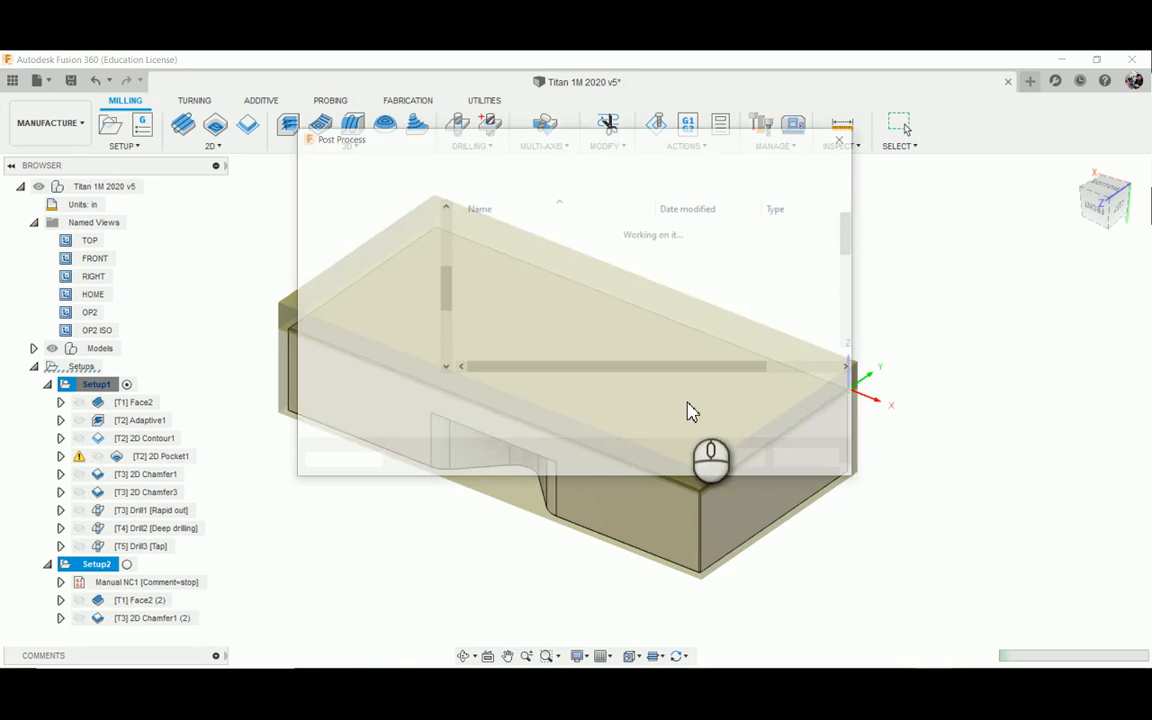
pyautogui.click(746, 469)
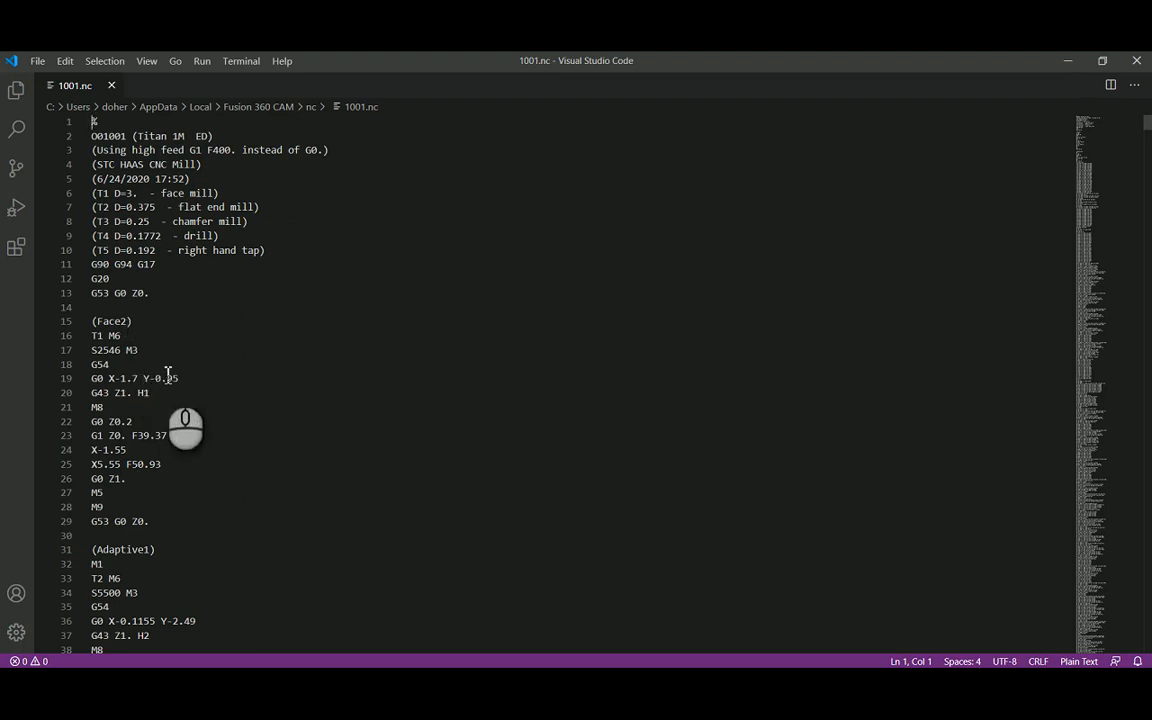
# Examine the G55 work offsets of the Setup2 operations near the end of 1001.nc, and close the file
pyautogui.hotkey('ctrl', 'End')
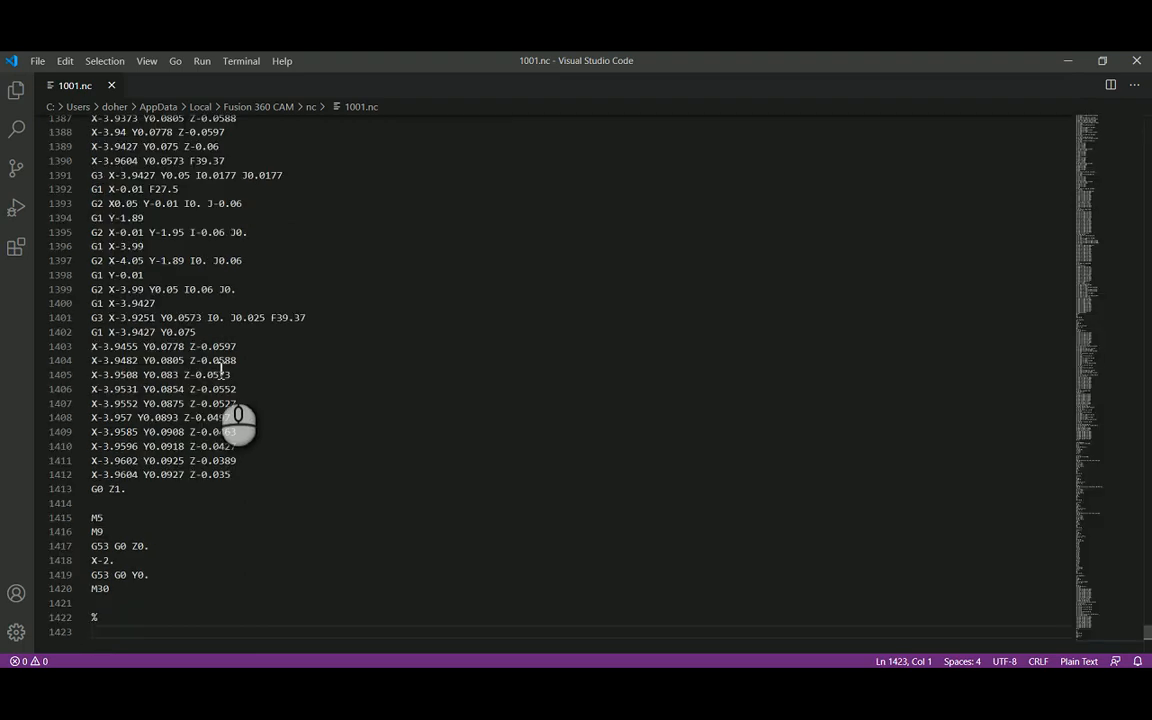
pyautogui.scroll(5, 347, 430)
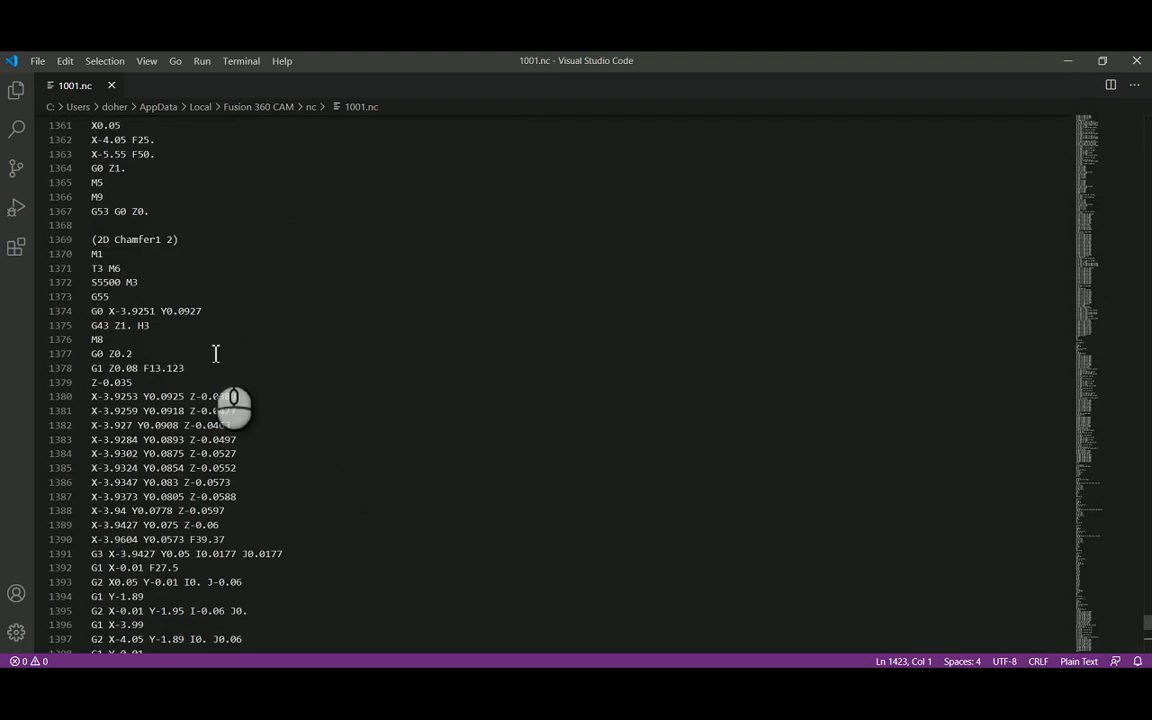
pyautogui.doubleClick(100, 297)
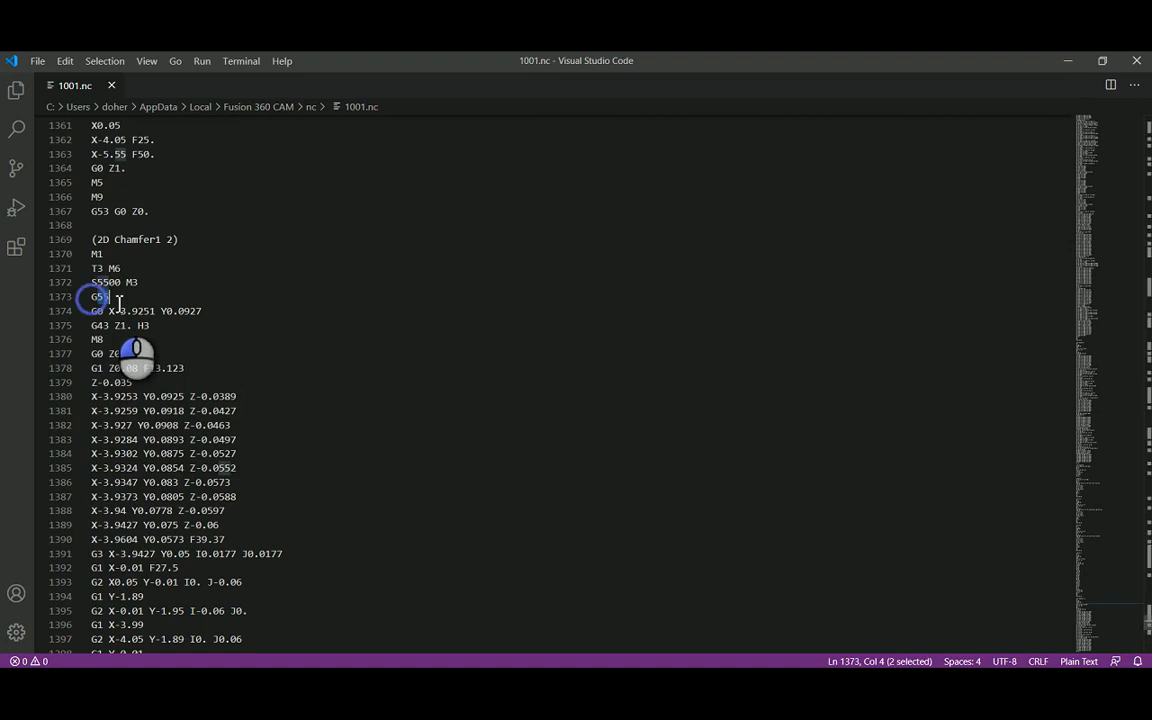
pyautogui.click(194, 299)
pyautogui.scroll(2, 204, 309)
pyautogui.scroll(11, 204, 309)
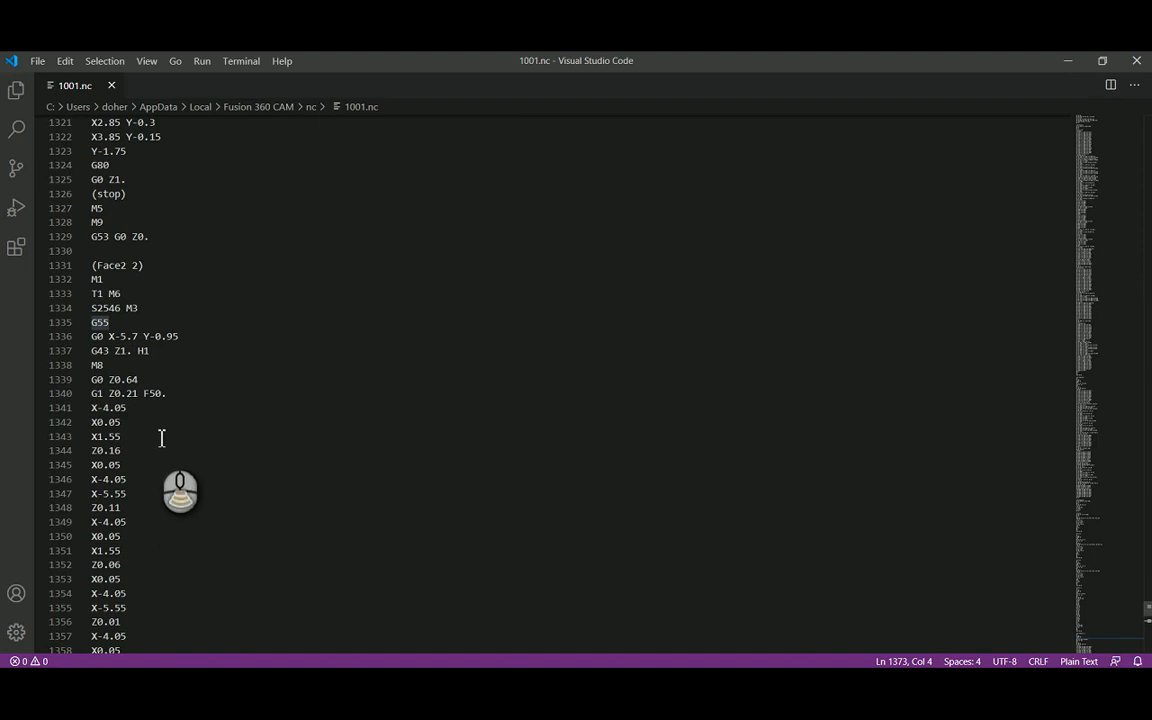
pyautogui.scroll(-5, 161, 437)
pyautogui.scroll(7, 161, 437)
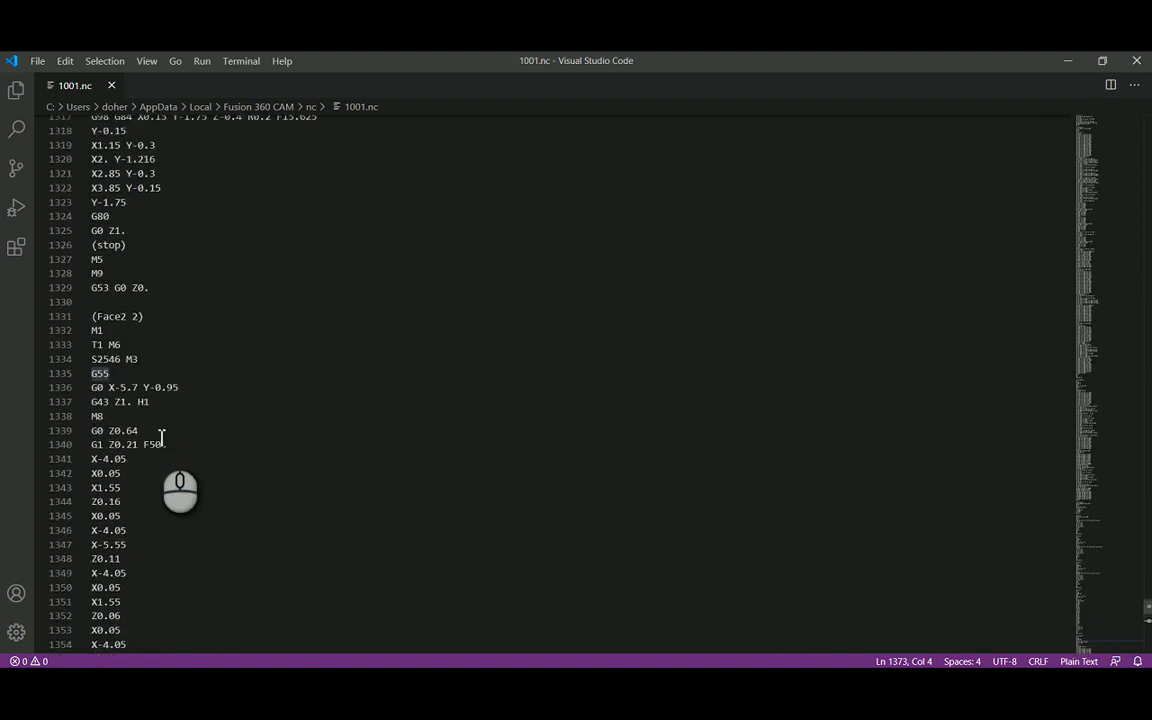
pyautogui.click(1136, 62)
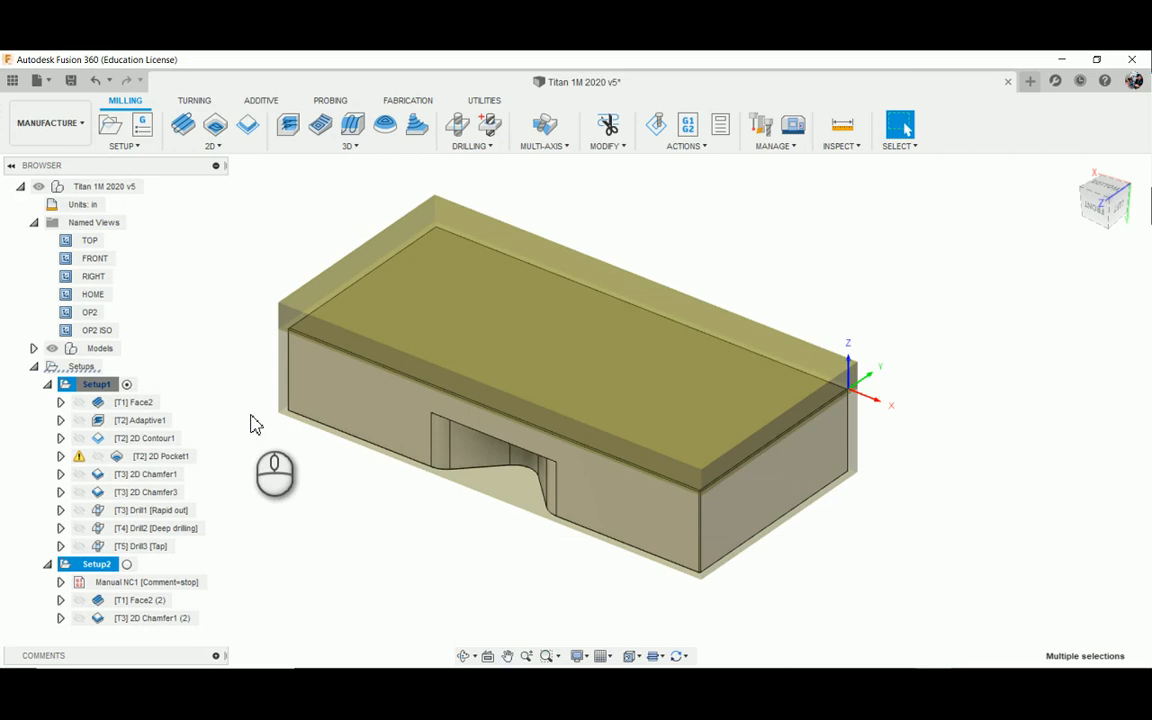
# Post process Setup1 and Setup2 together again with reordering to minimize tool changes enabled, replacing the existing 1001.nc
pyautogui.click(684, 147)
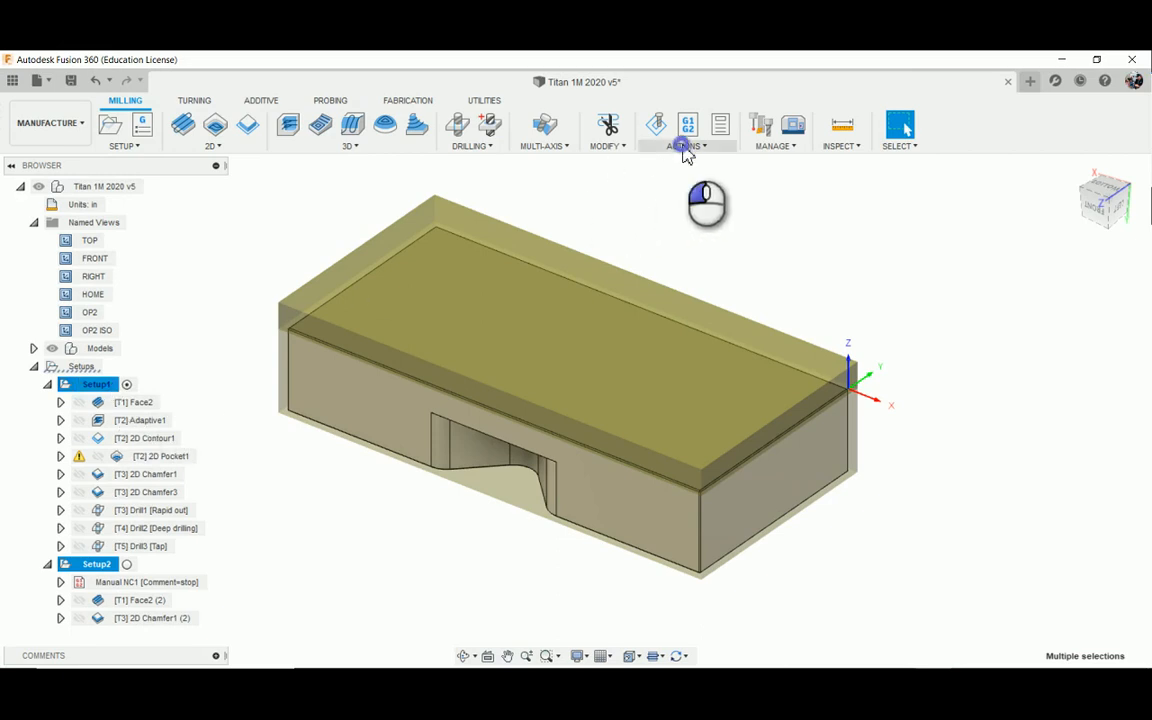
pyautogui.click(690, 197)
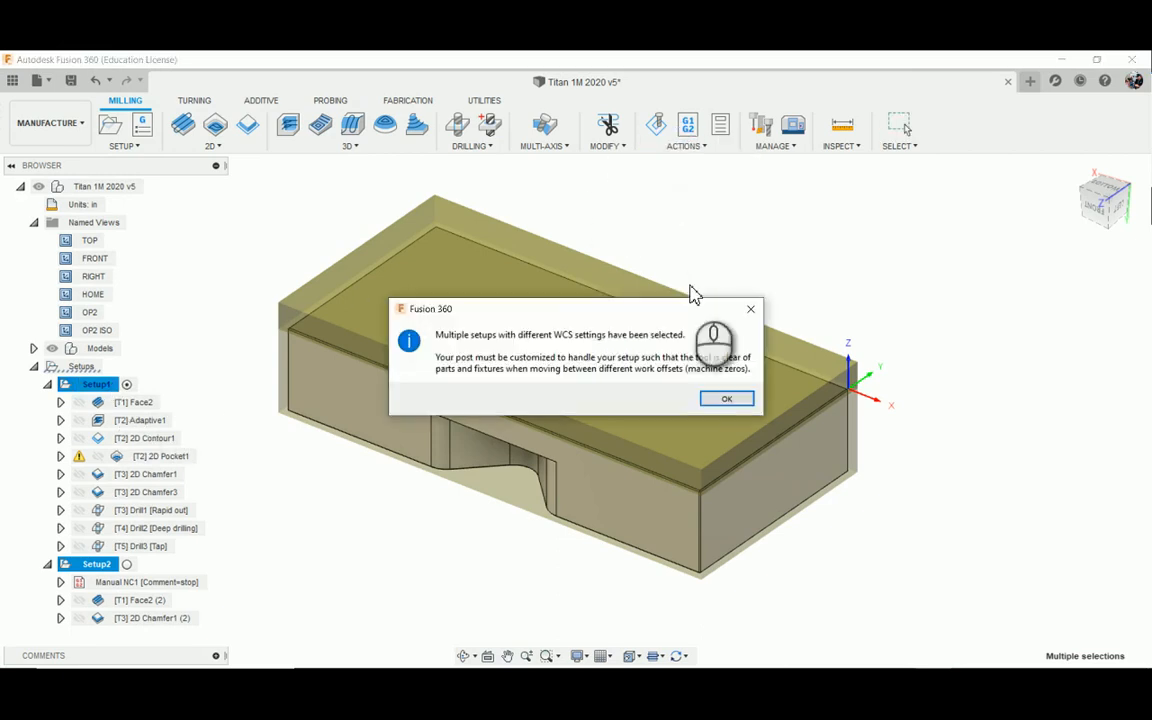
pyautogui.click(727, 400)
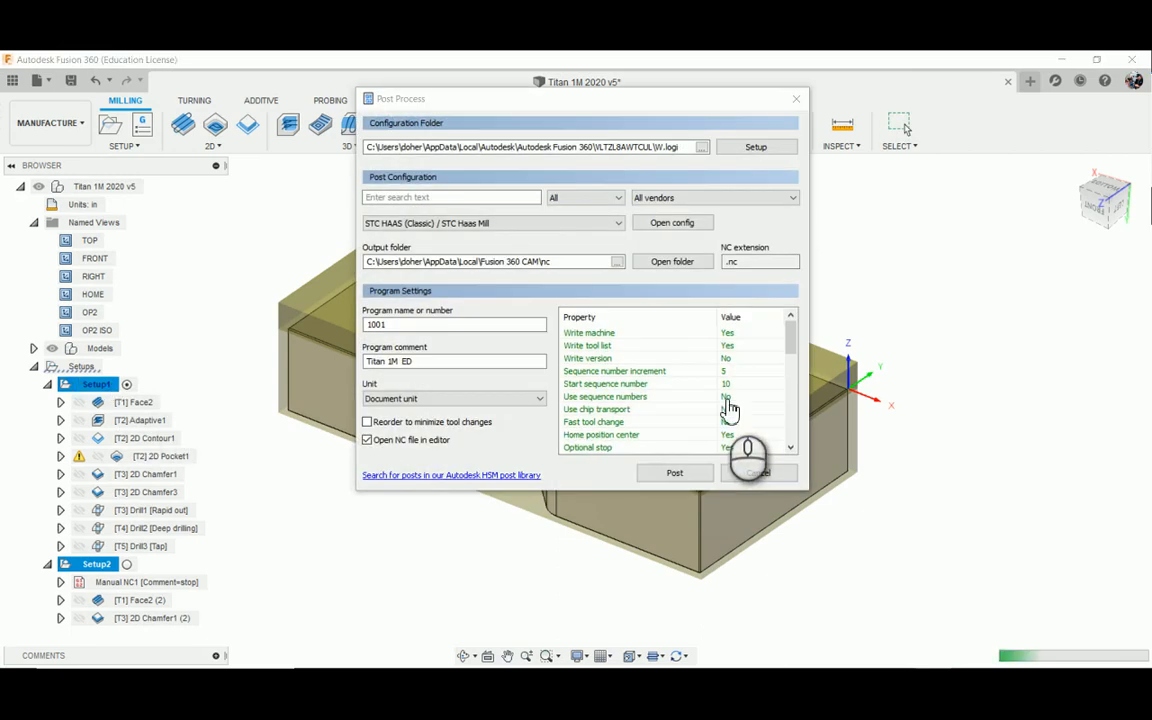
pyautogui.click(367, 423)
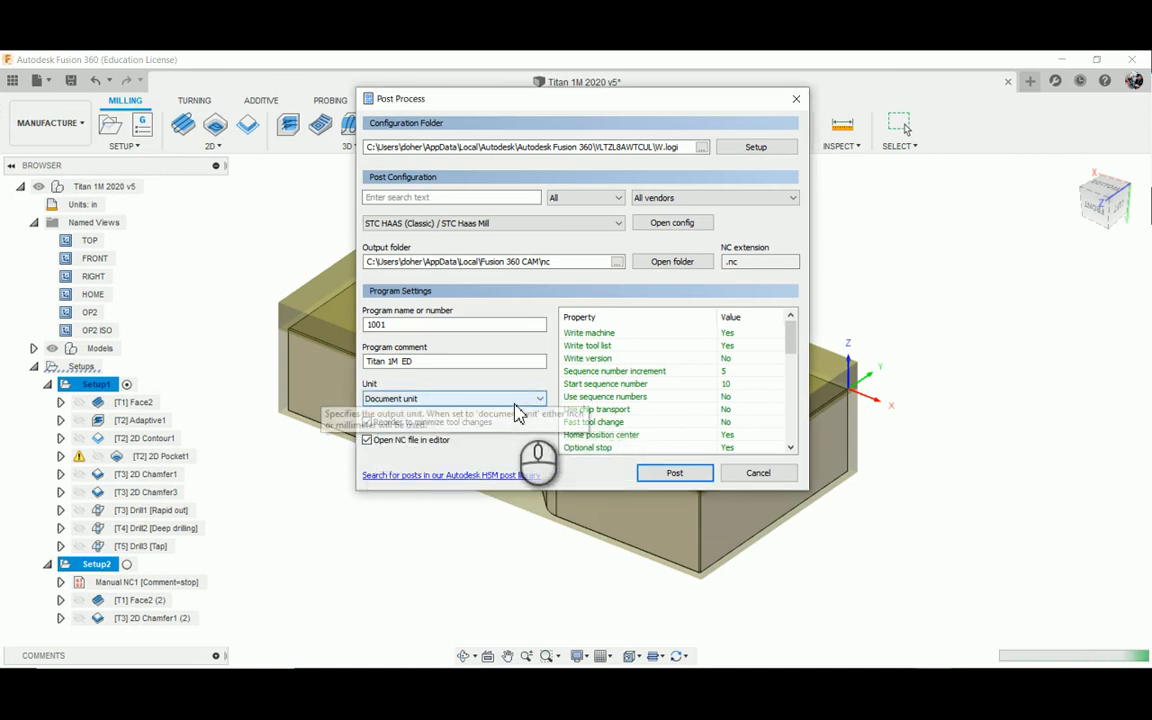
pyautogui.click(675, 474)
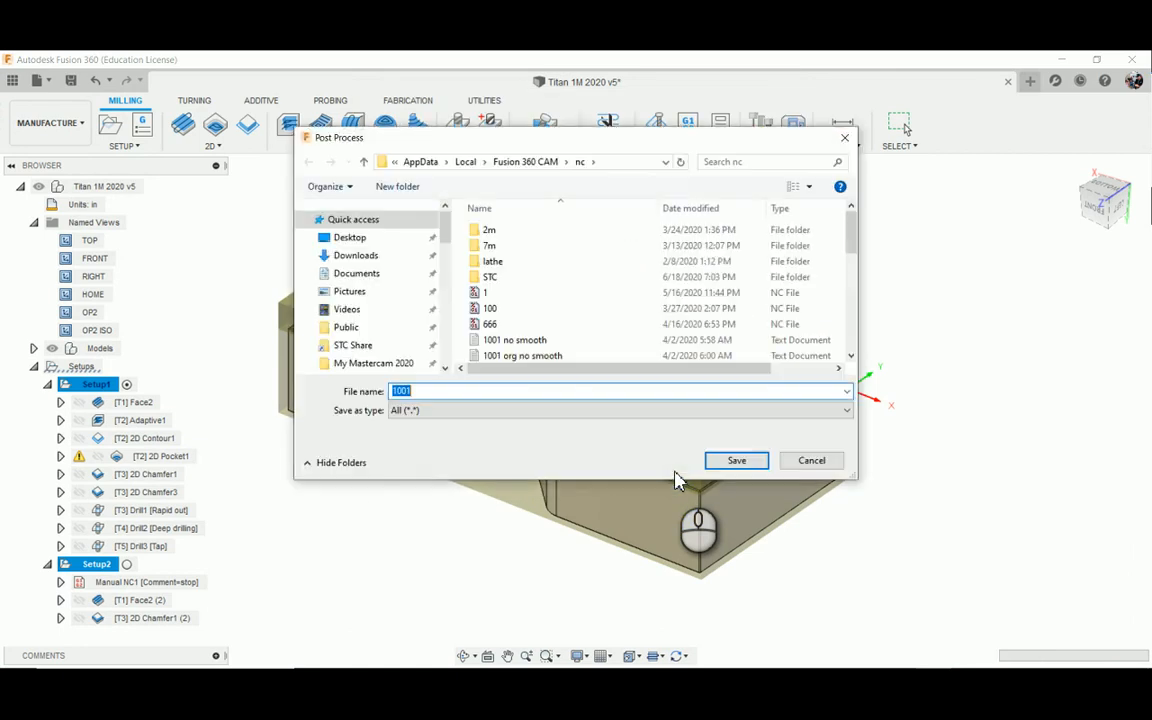
pyautogui.click(728, 462)
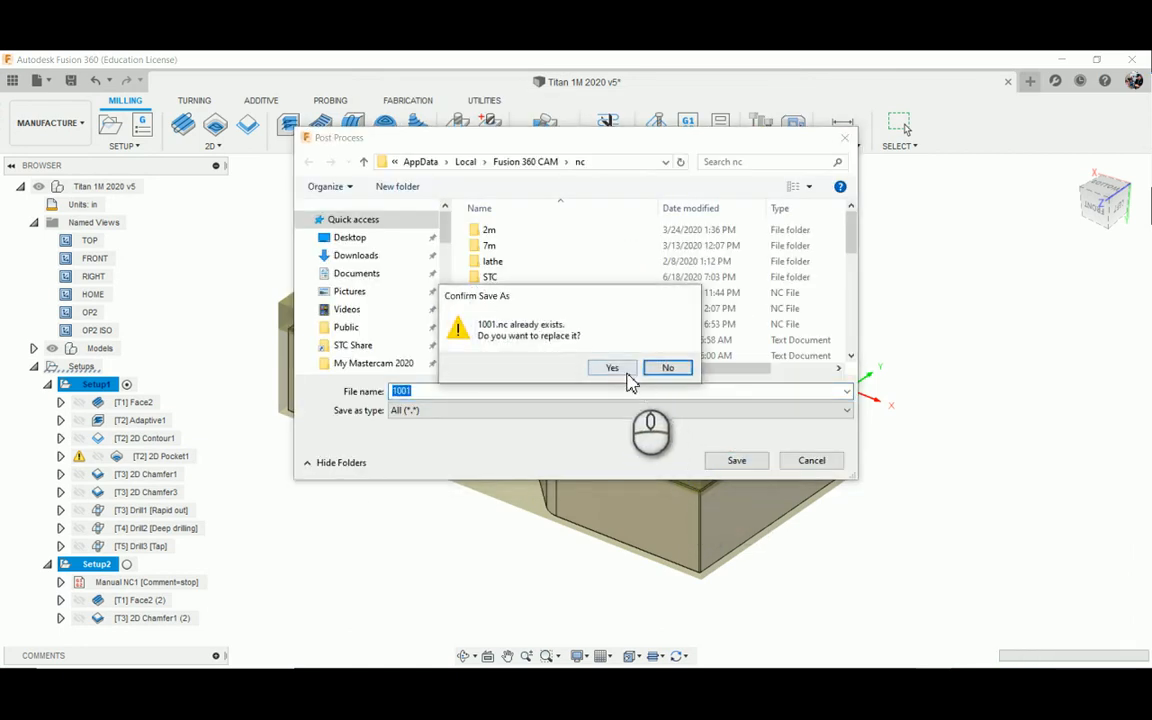
pyautogui.click(622, 374)
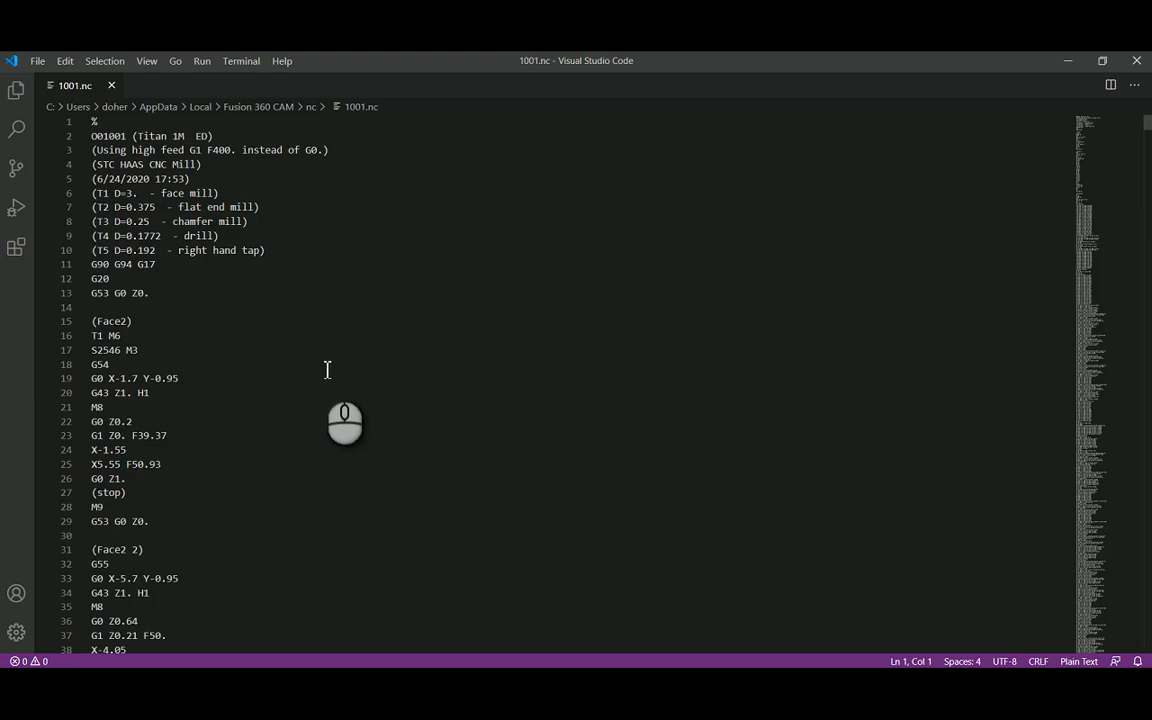
# Examine the start of the reordered 1001.nc for tool and work-offset changes between Face2, Face2 2 and Adaptive1
pyautogui.scroll(-2, 327, 370)
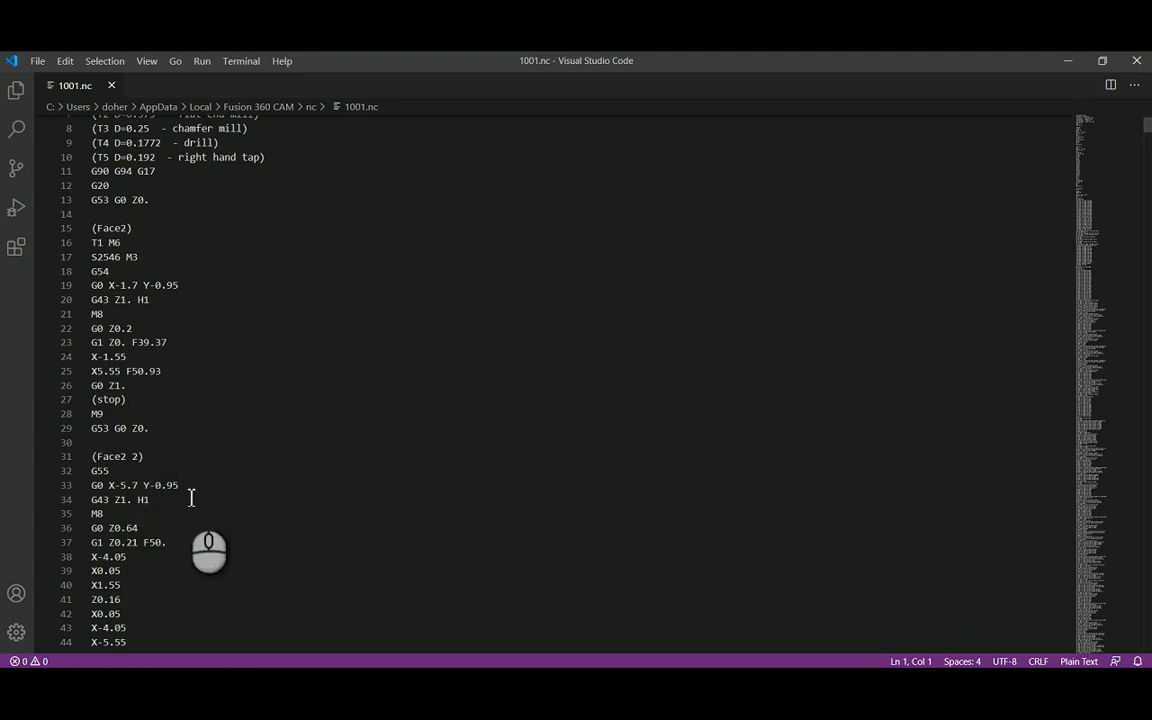
pyautogui.scroll(-1, 193, 496)
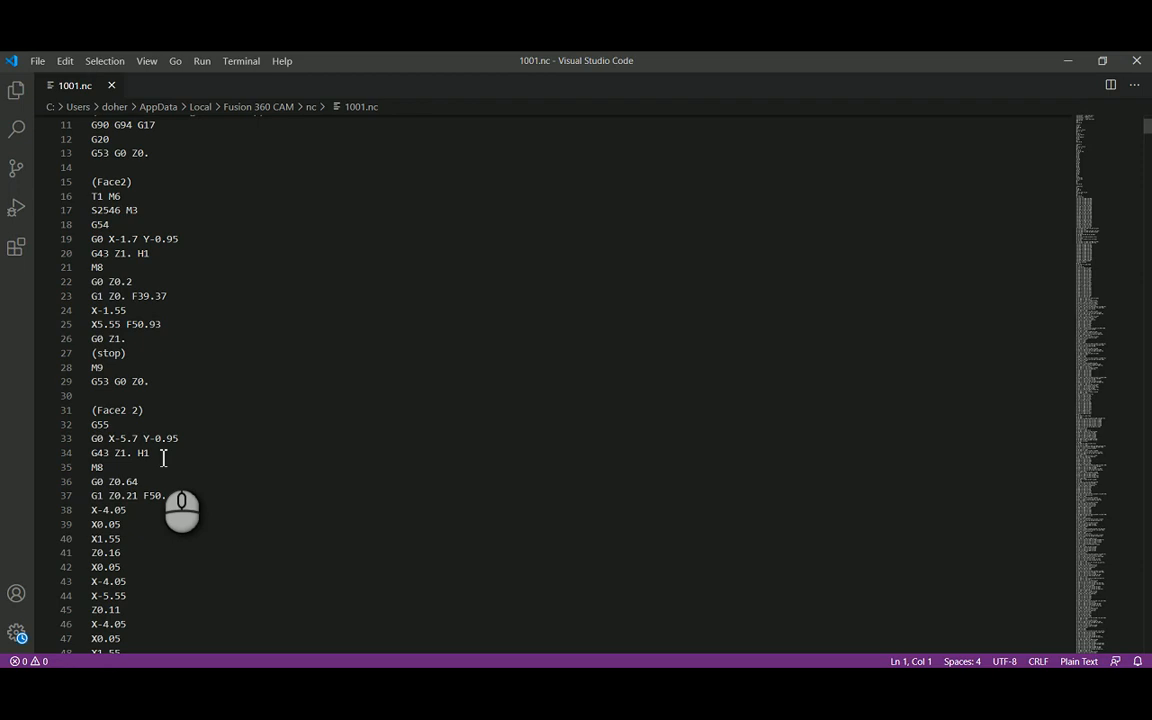
pyautogui.scroll(-9, 163, 458)
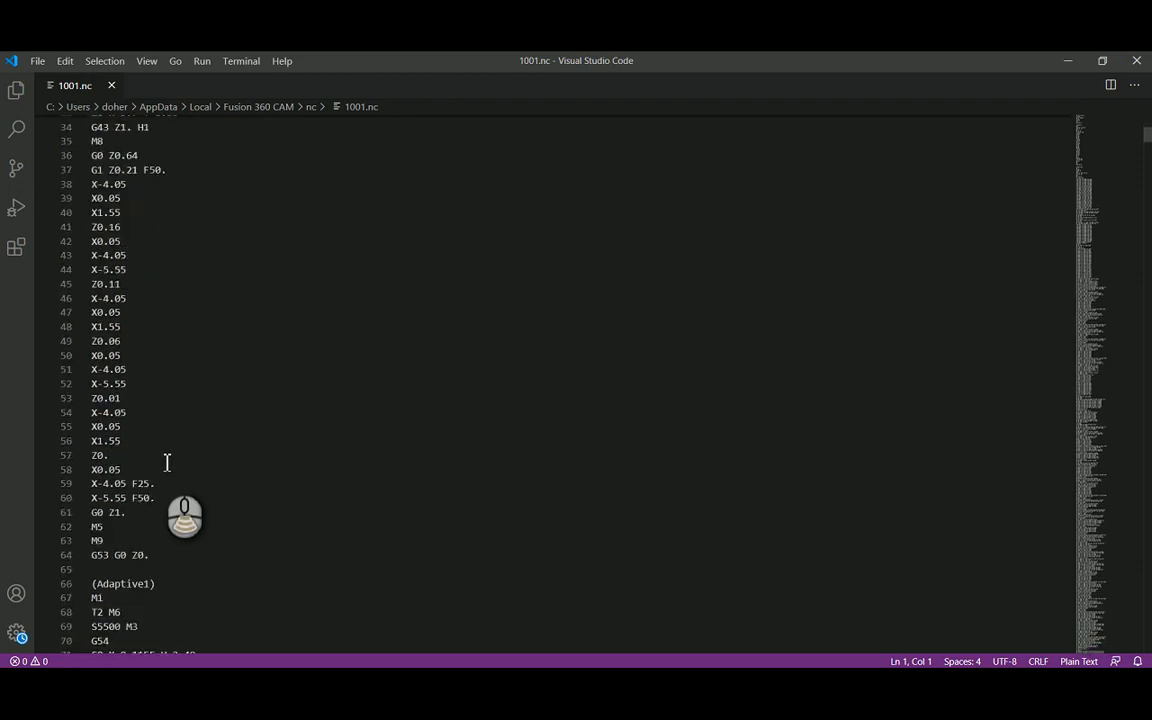
pyautogui.scroll(-7, 167, 462)
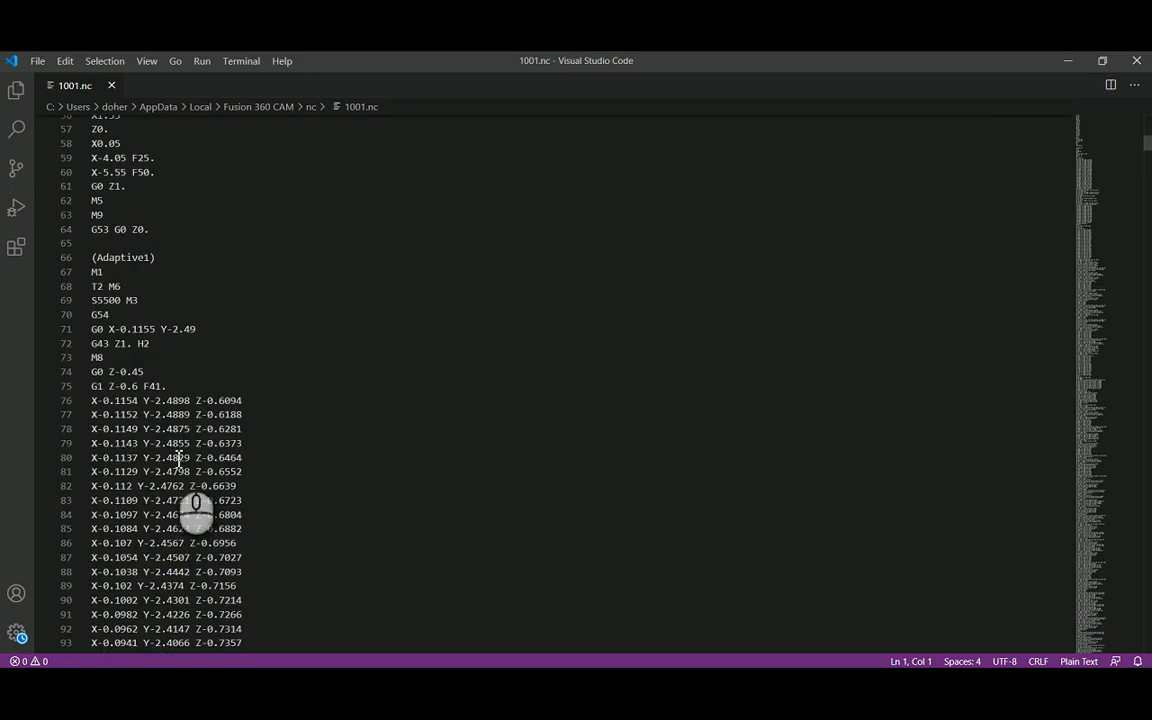
pyautogui.scroll(-19, 349, 445)
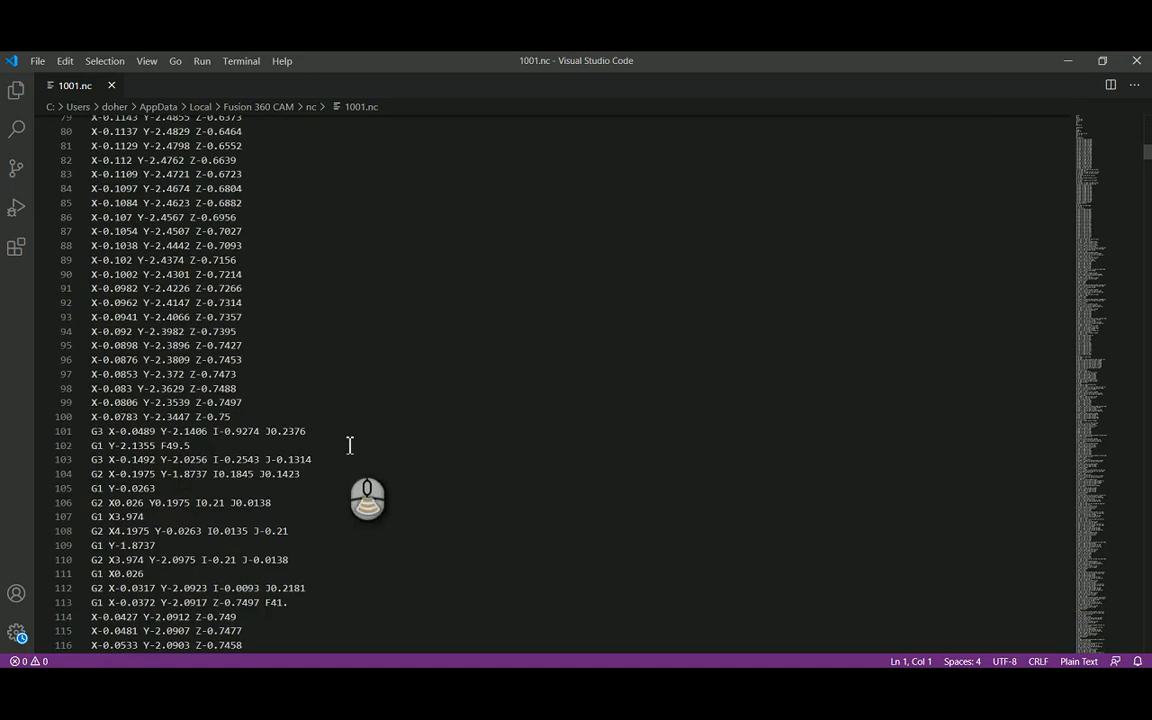
pyautogui.scroll(-4, 349, 445)
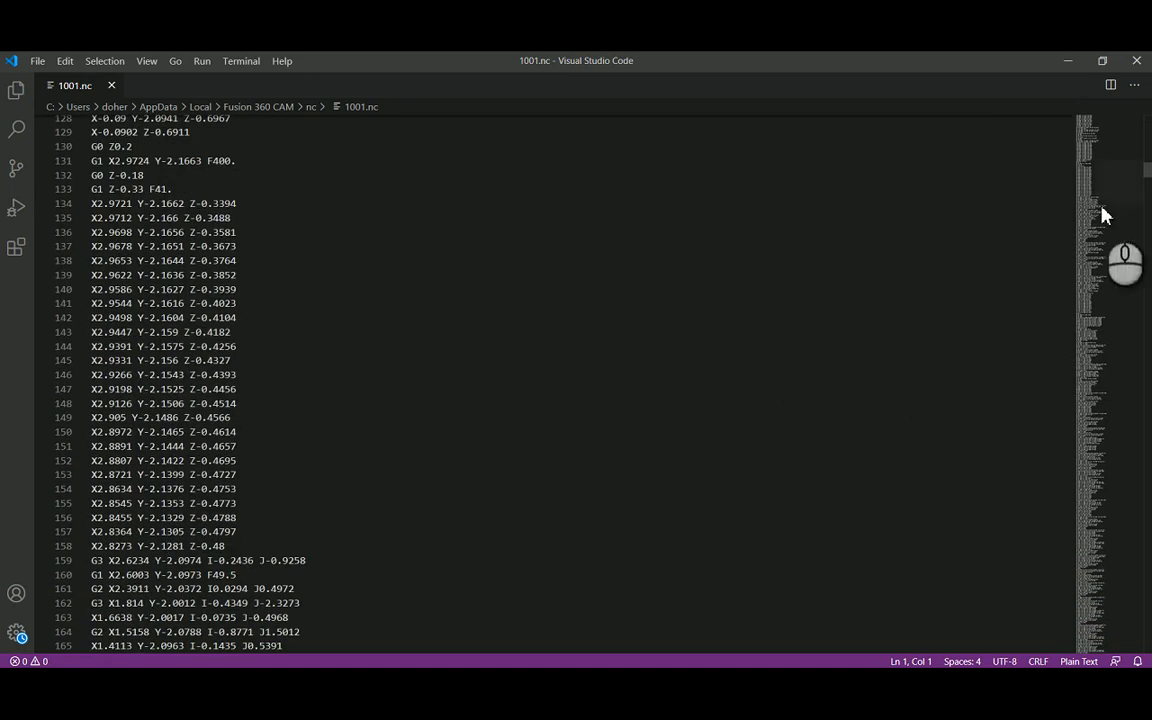
# Examine the drilling and 2D Chamfer1 2 sections near the end of the reordered 1001.nc, and close the file
pyautogui.moveTo(1145, 175); pyautogui.dragTo(1145, 645)
pyautogui.scroll(2, 223, 384)
pyautogui.scroll(8, 223, 384)
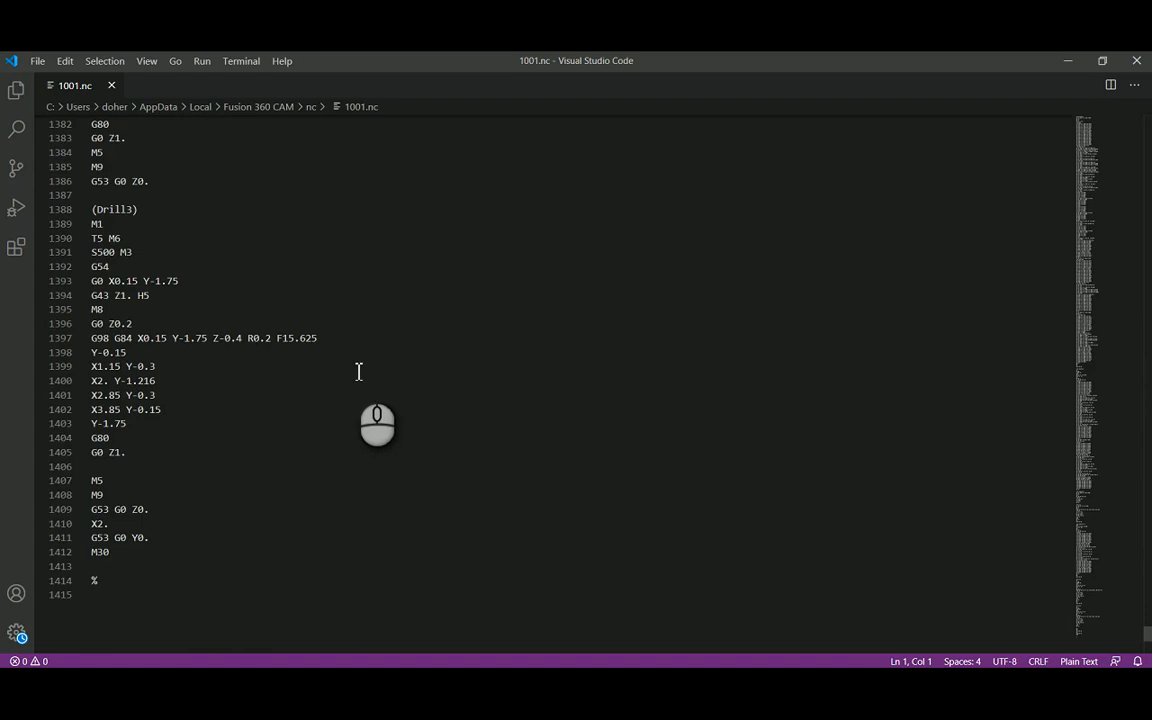
pyautogui.scroll(4, 358, 372)
pyautogui.scroll(11, 358, 372)
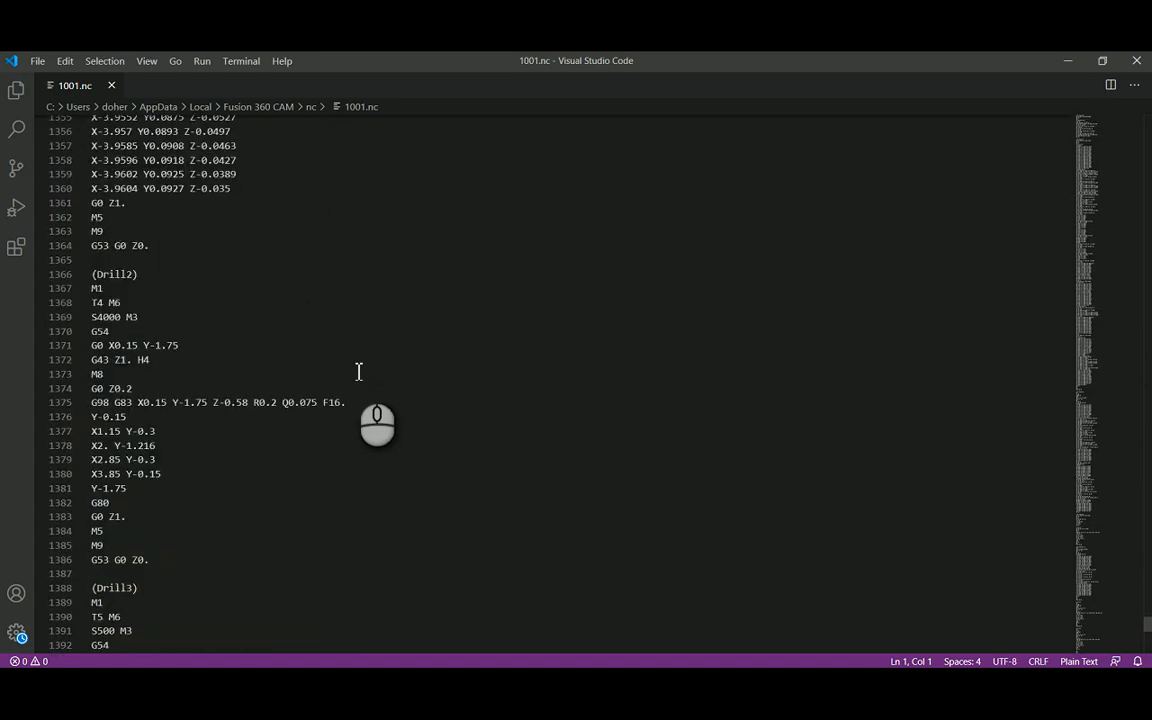
pyautogui.scroll(9, 359, 371)
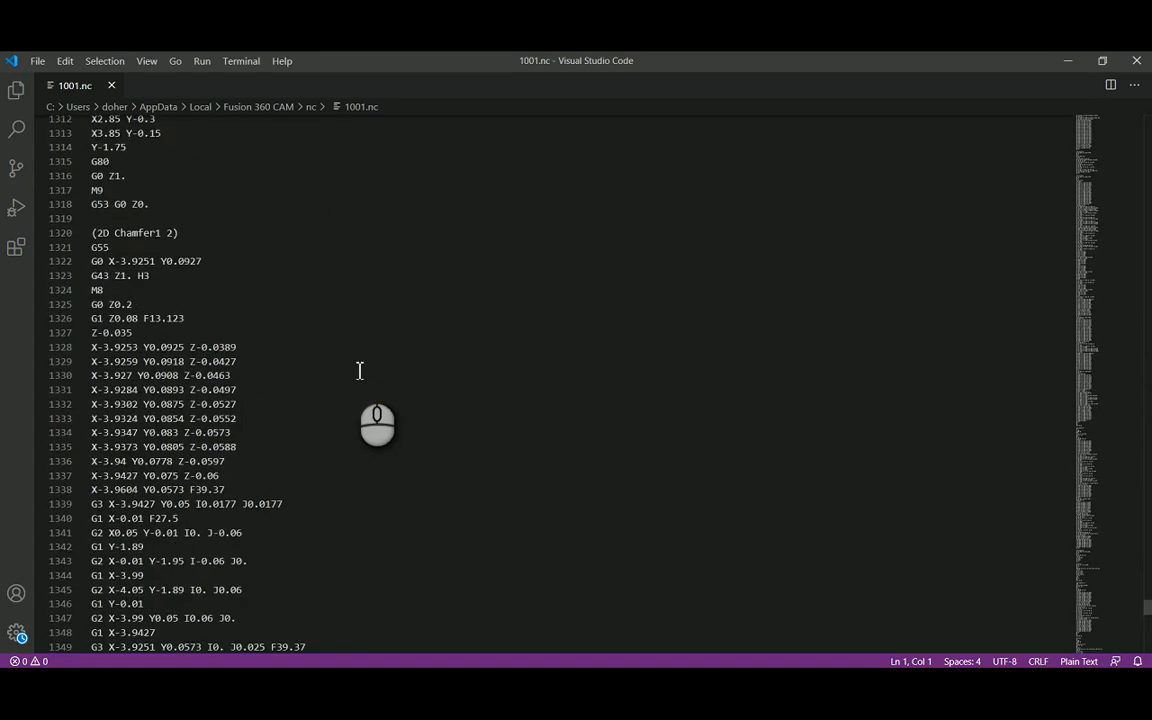
pyautogui.scroll(-1, 359, 371)
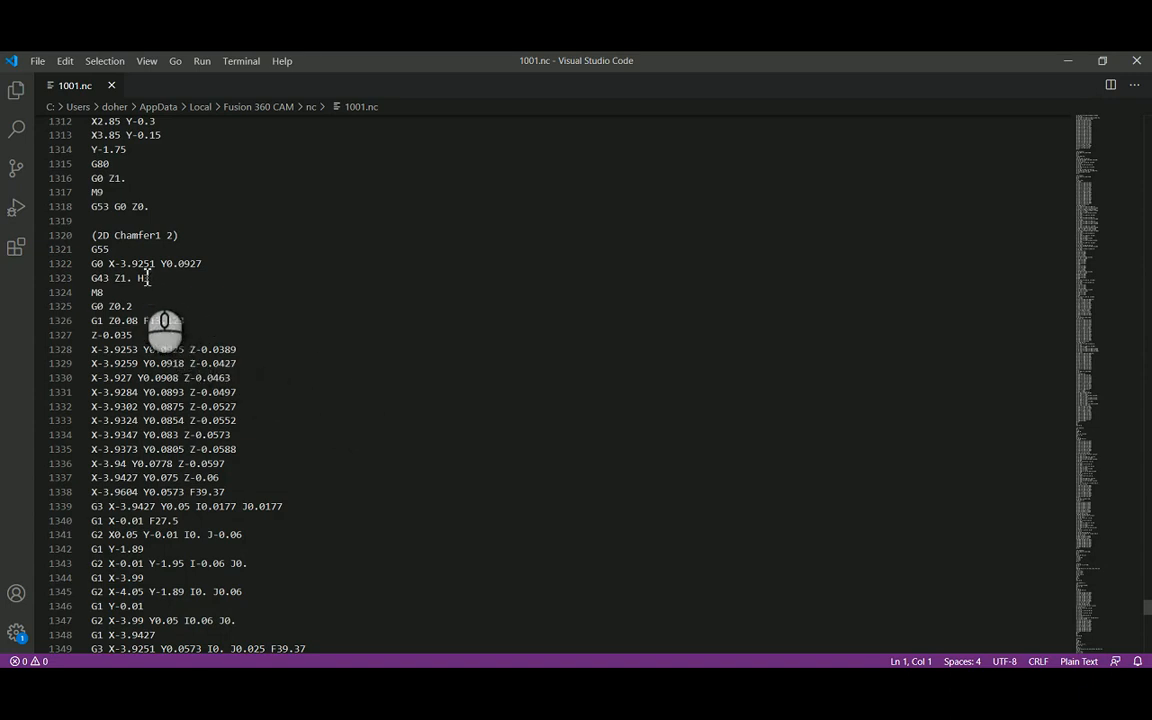
pyautogui.scroll(4, 254, 239)
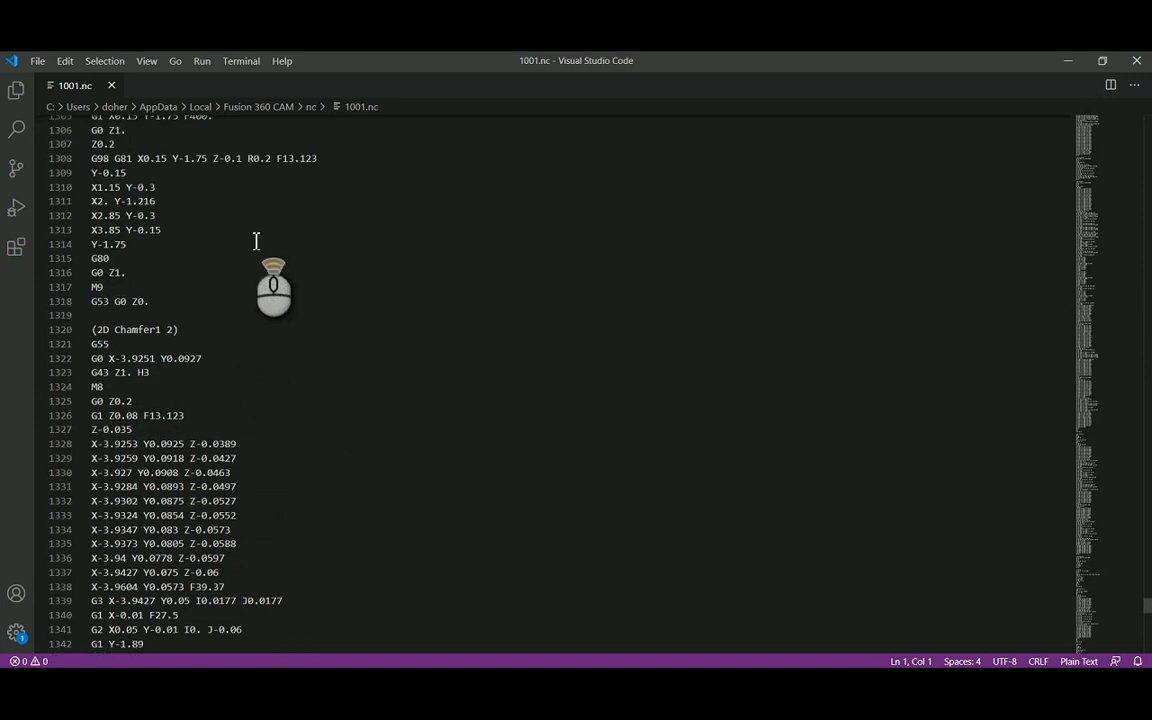
pyautogui.click(1137, 62)
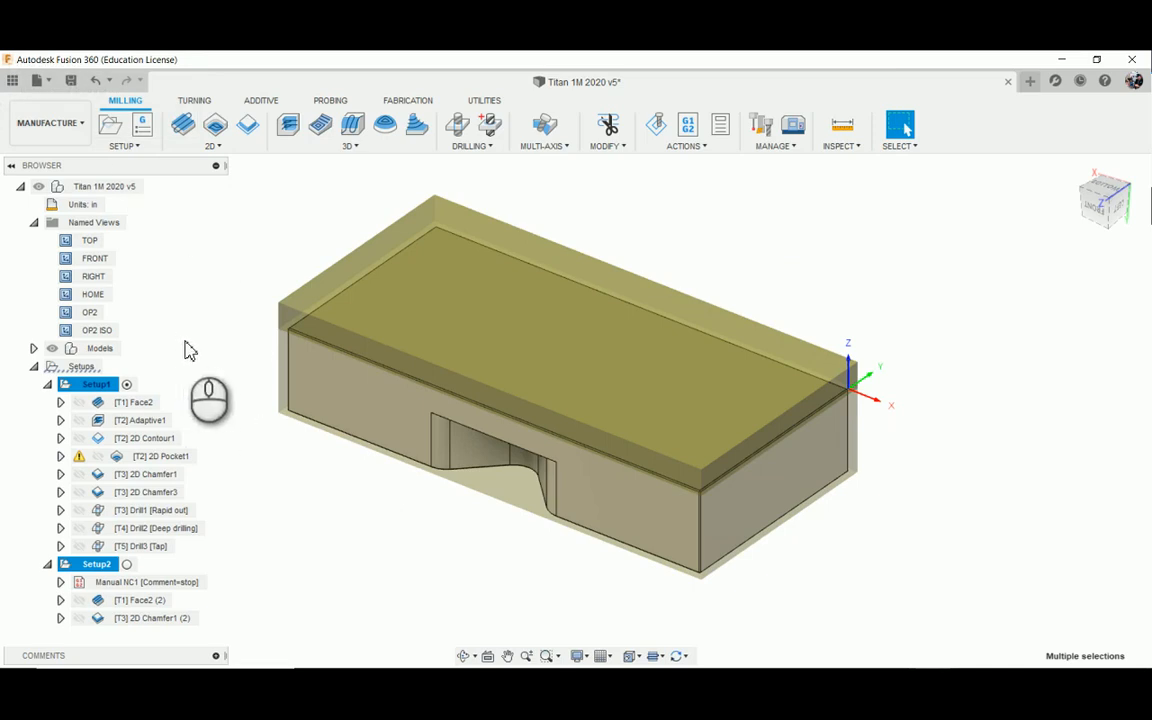
# Open the Titan 1M 2020 2op together design from the project's data
pyautogui.click(12, 80)
pyautogui.doubleClick(147, 505)
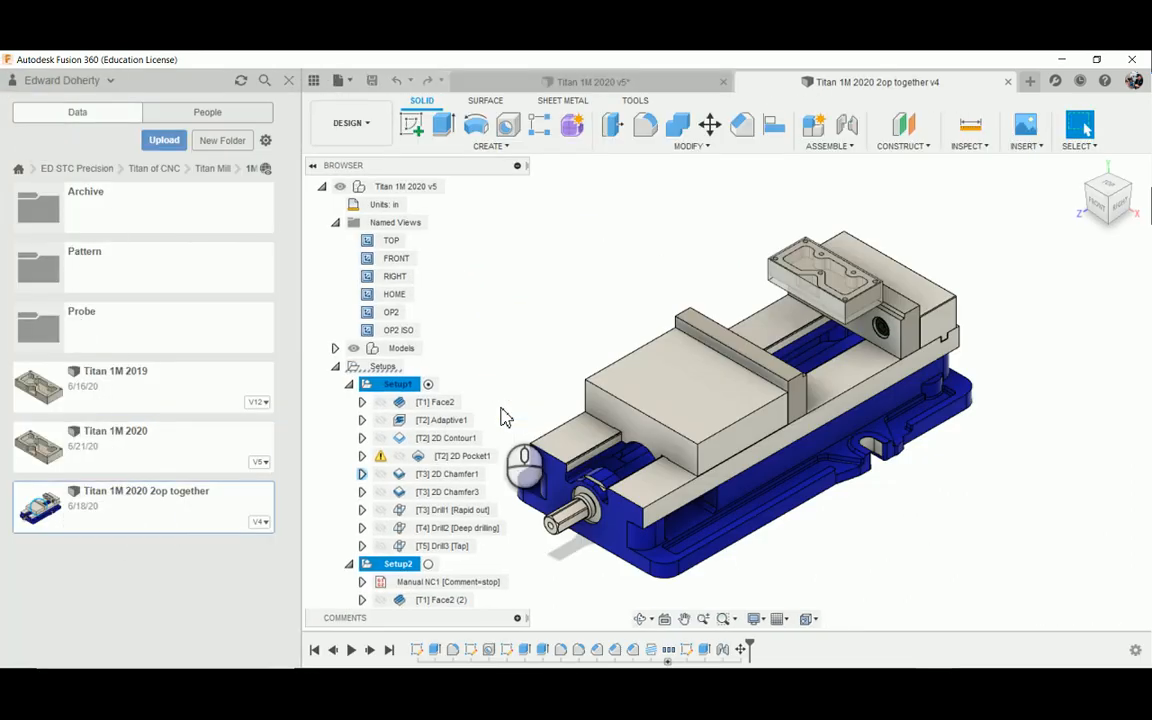
pyautogui.scroll(2, 530, 391)
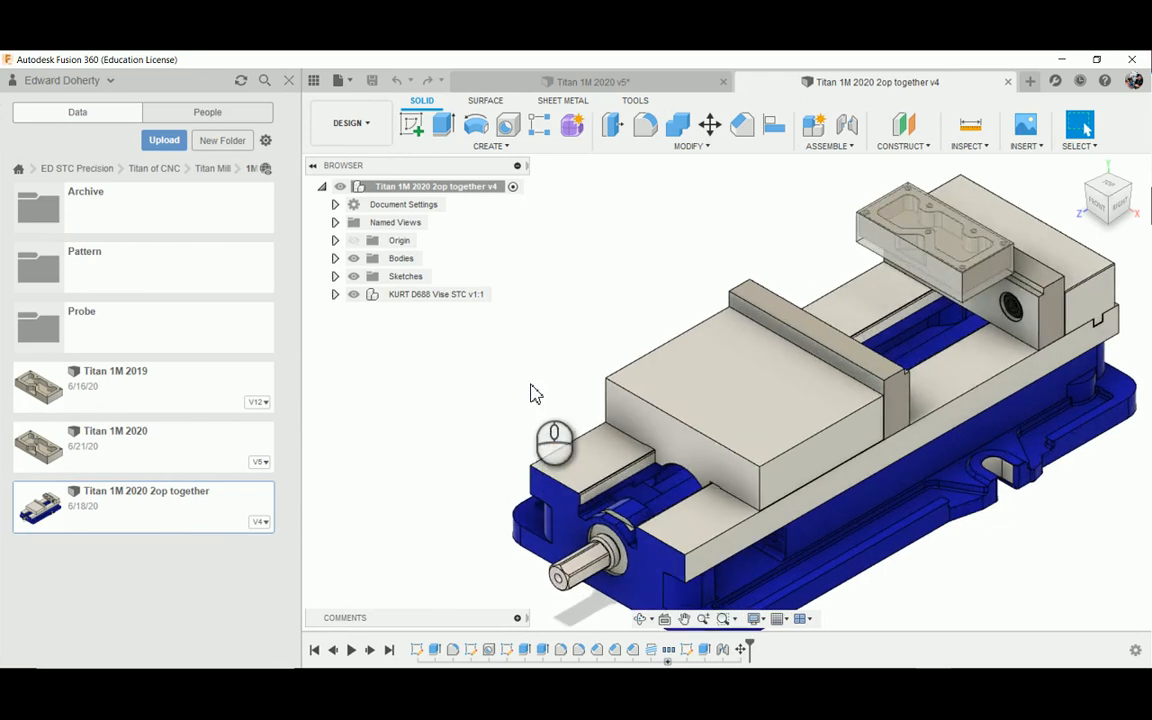
pyautogui.scroll(-4, 530, 391)
pyautogui.moveTo(556, 390); pyautogui.dragTo(635, 405)
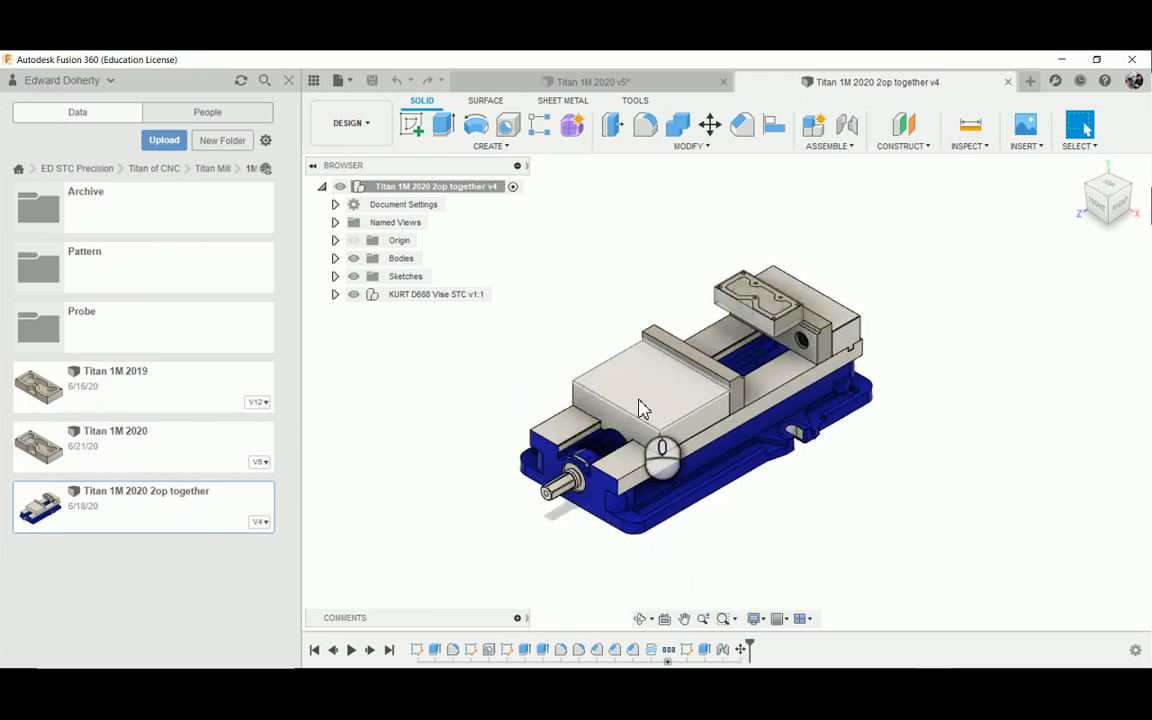
pyautogui.scroll(5, 733, 370)
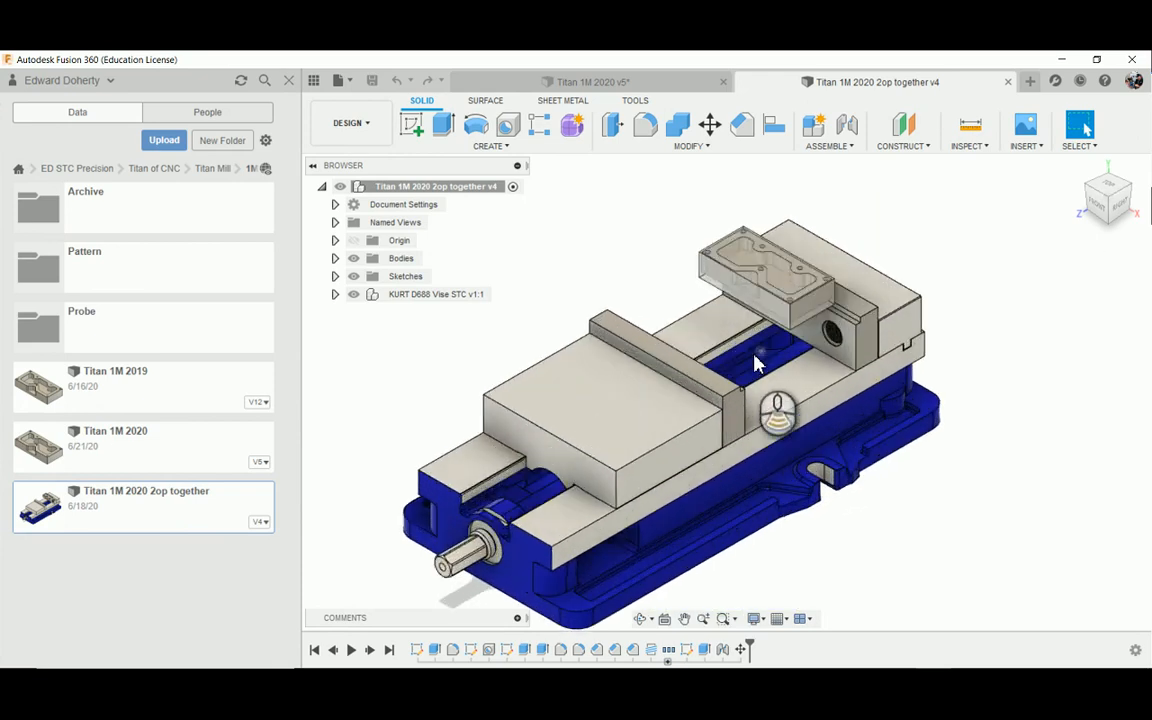
pyautogui.moveTo(604, 429)
pyautogui.mouseDown()
pyautogui.moveTo(571, 411)
pyautogui.moveTo(571, 386)
pyautogui.moveTo(617, 420)
pyautogui.mouseUp()
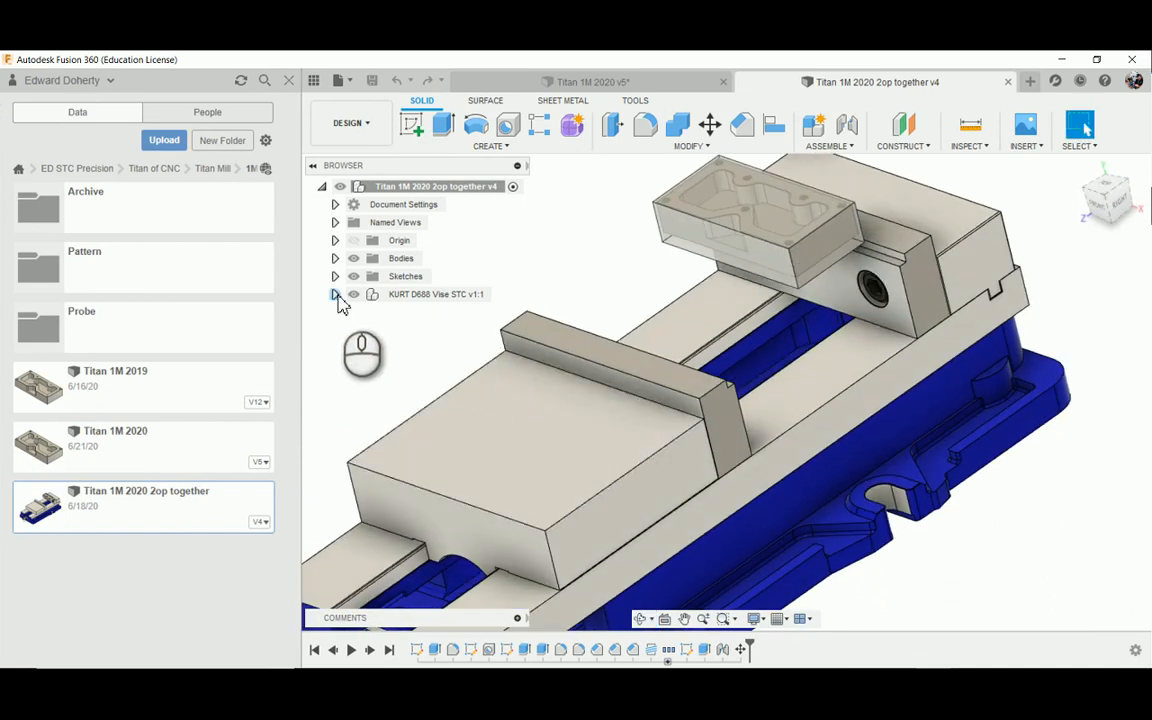
# Switch the design to the Manufacture workspace and select Setup2 to inspect its coordinate origin on the vise-mounted part
pyautogui.click(352, 122)
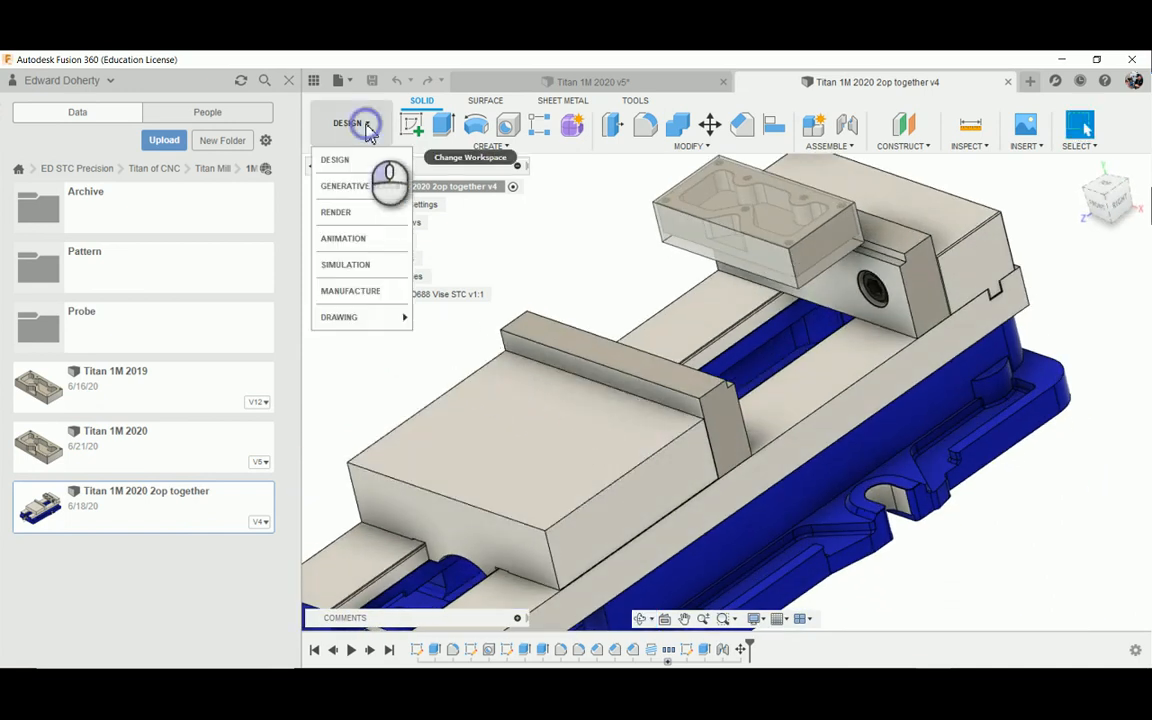
pyautogui.click(361, 298)
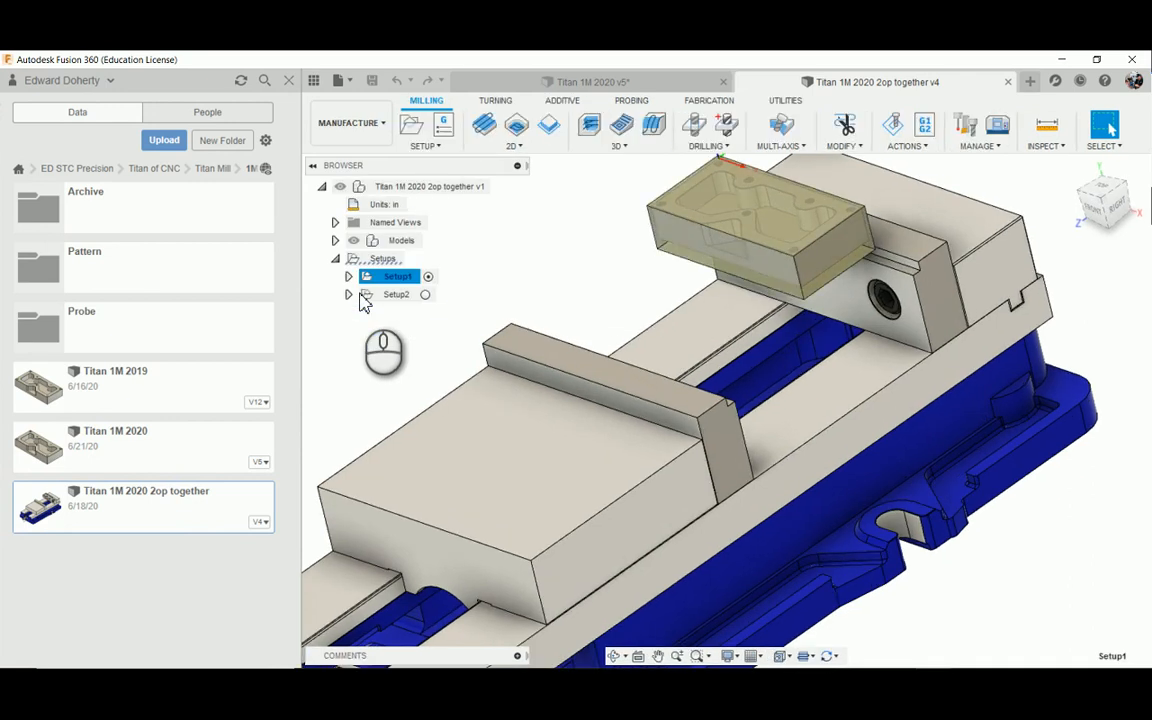
pyautogui.click(398, 295)
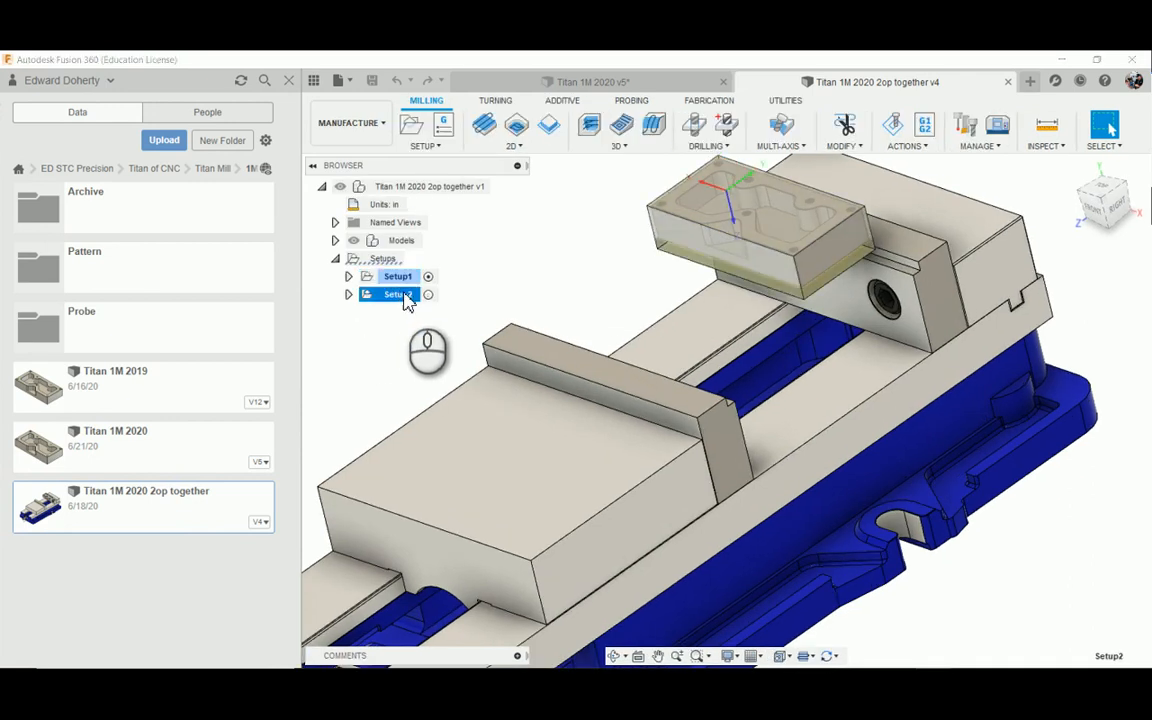
pyautogui.moveTo(627, 288); pyautogui.dragTo(650, 258)
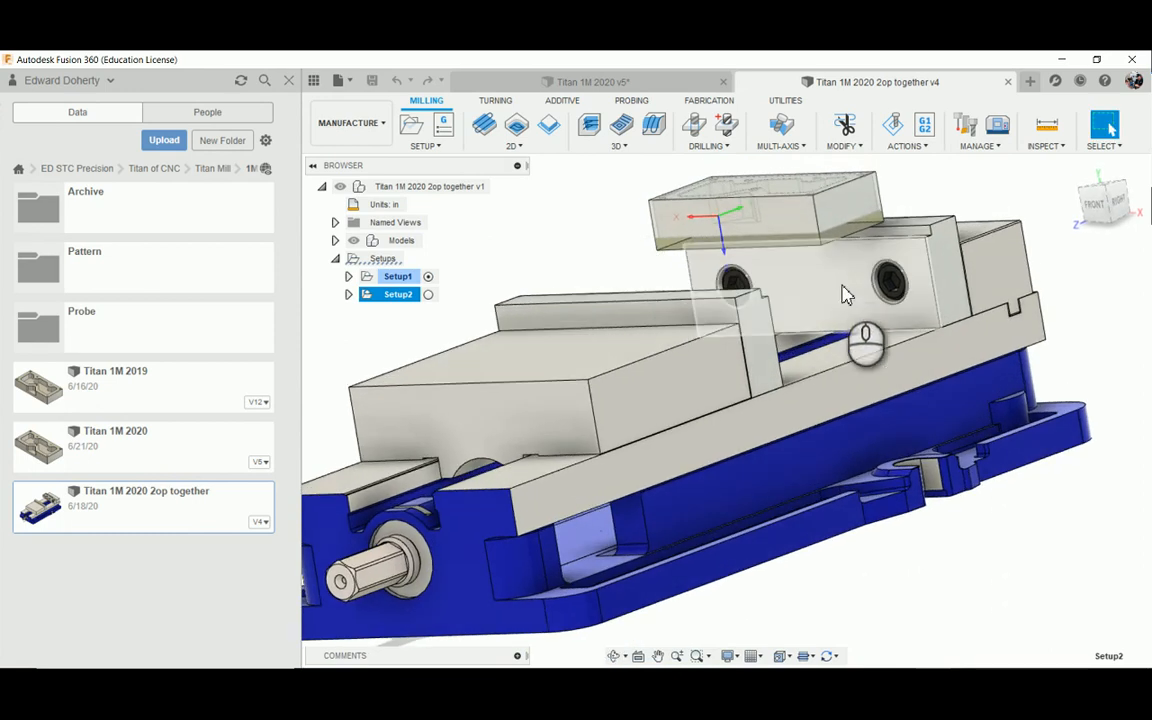
pyautogui.moveTo(800, 262); pyautogui.dragTo(749, 318)
pyautogui.scroll(-3, 764, 324)
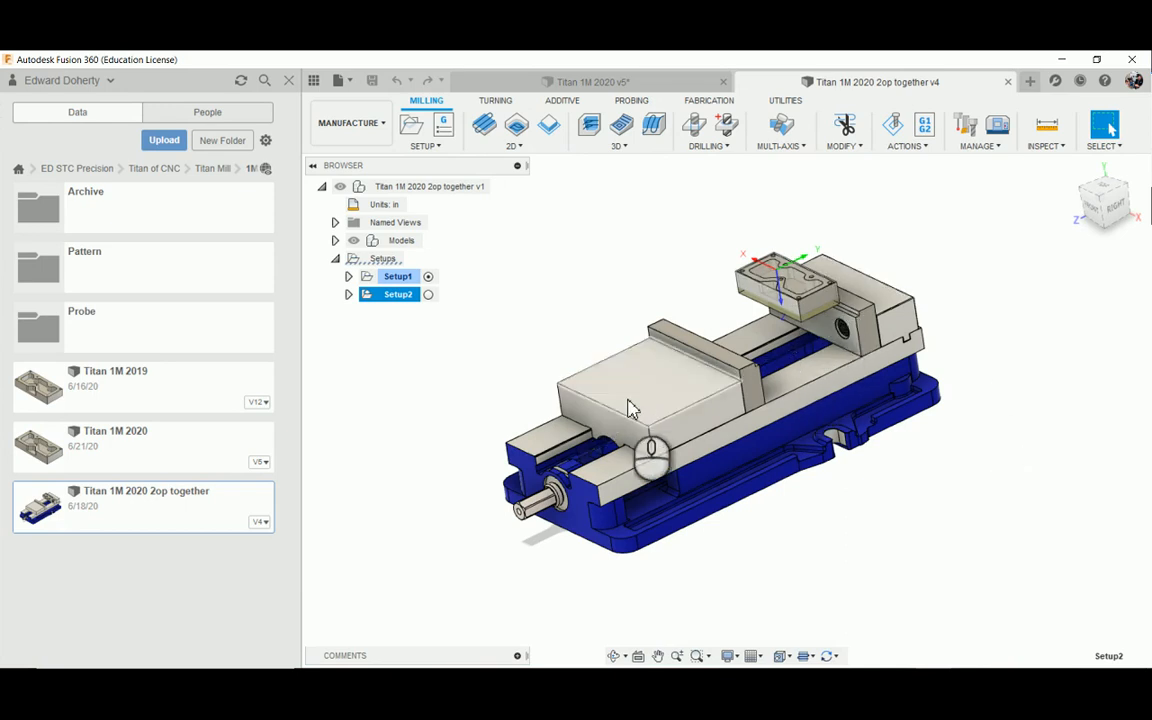
# Activate Setup1 and Setup2 alternately to compare their coordinate origins on the vise-mounted part, leaving Setup2 active
pyautogui.click(428, 295)
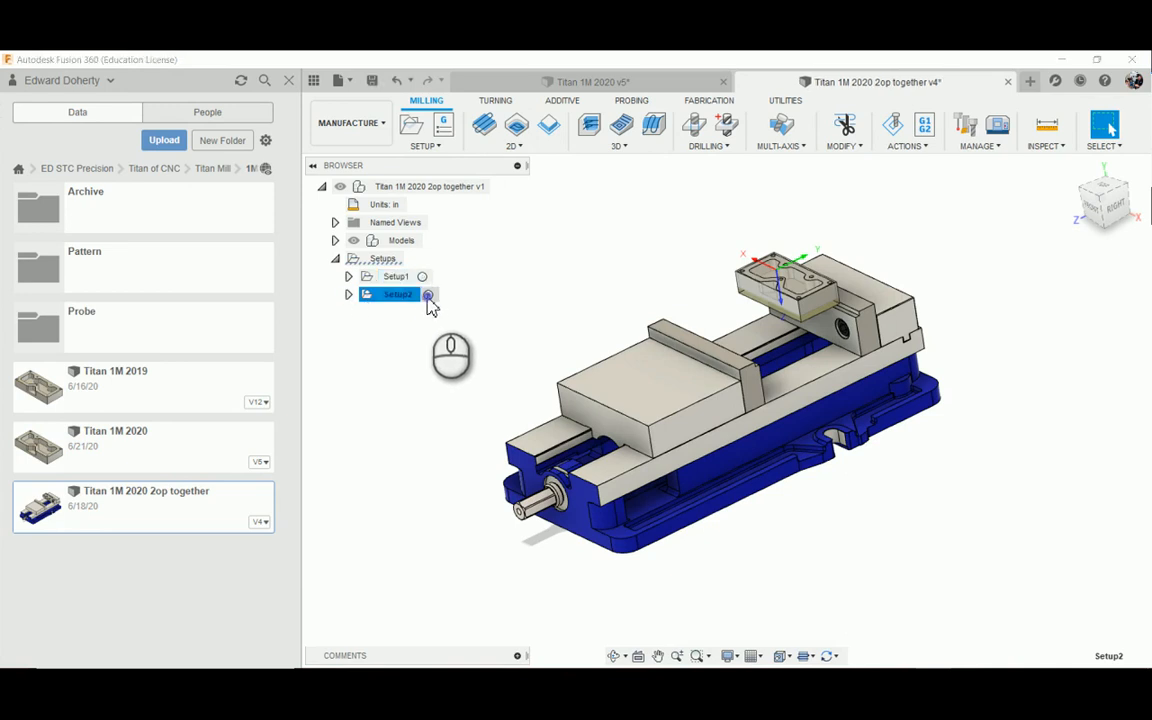
pyautogui.click(423, 278)
pyautogui.click(429, 296)
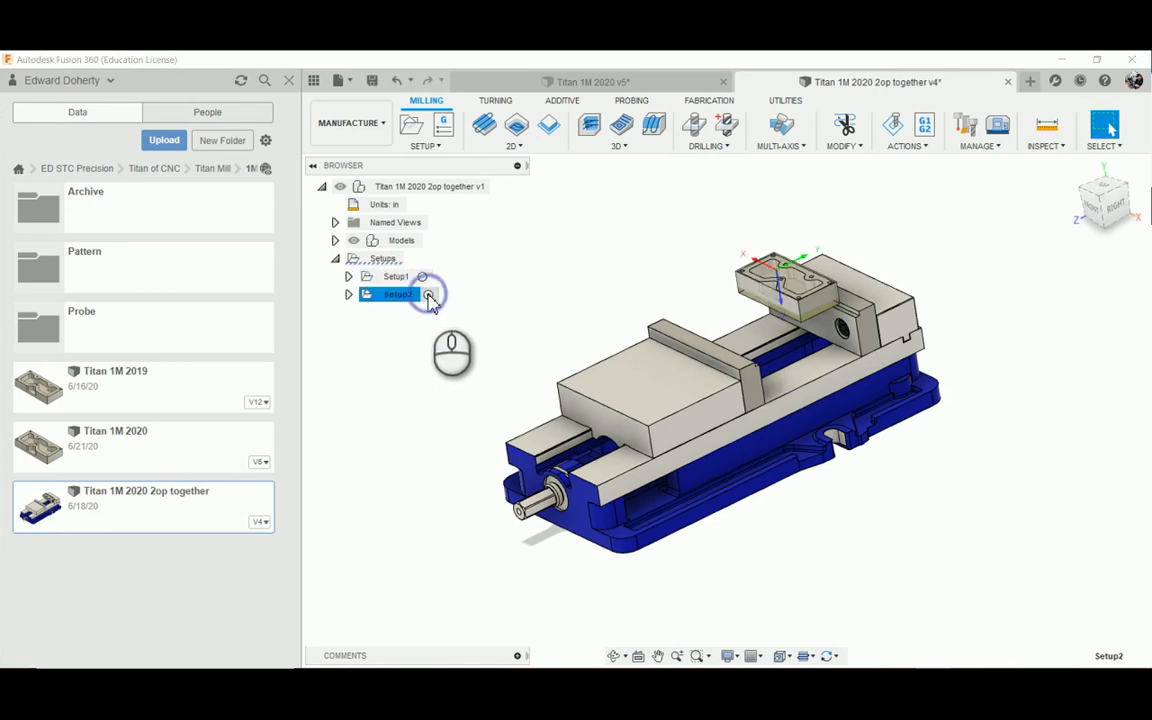
pyautogui.click(423, 277)
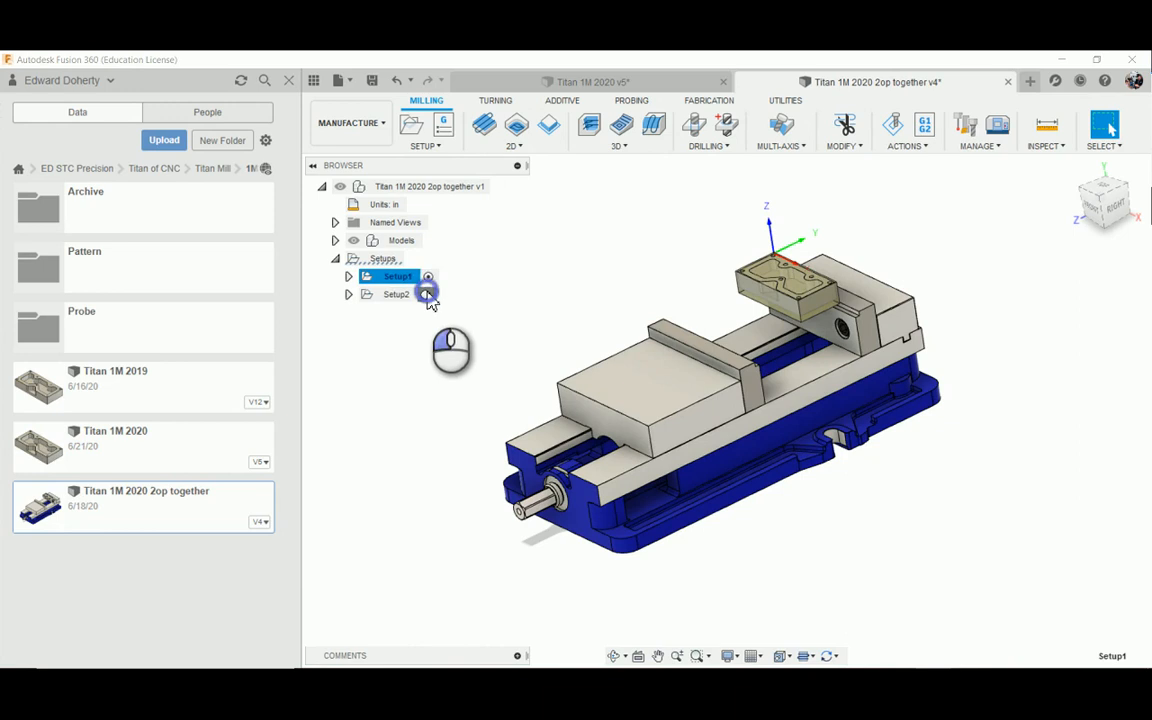
pyautogui.click(428, 295)
pyautogui.scroll(-3, 557, 332)
pyautogui.scroll(4, 561, 338)
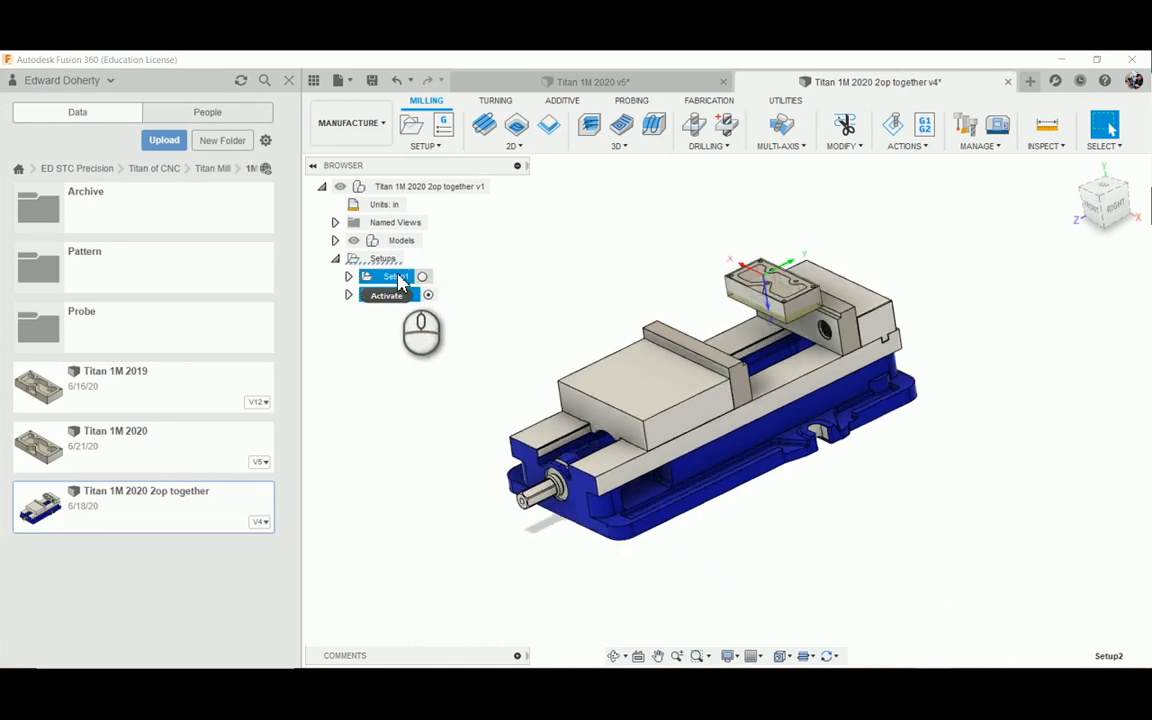
# Examine the list of operations in Setup1, collapse it, and select the Titan 1M 2020 design in the project's data
pyautogui.click(349, 277)
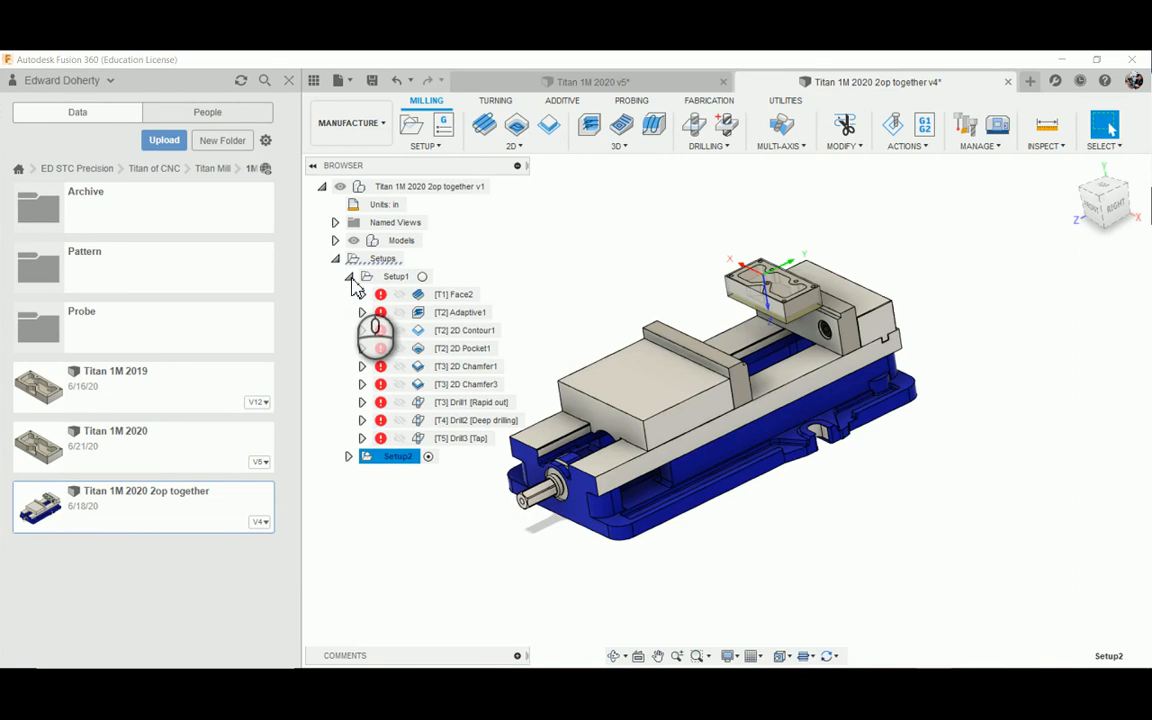
pyautogui.click(348, 279)
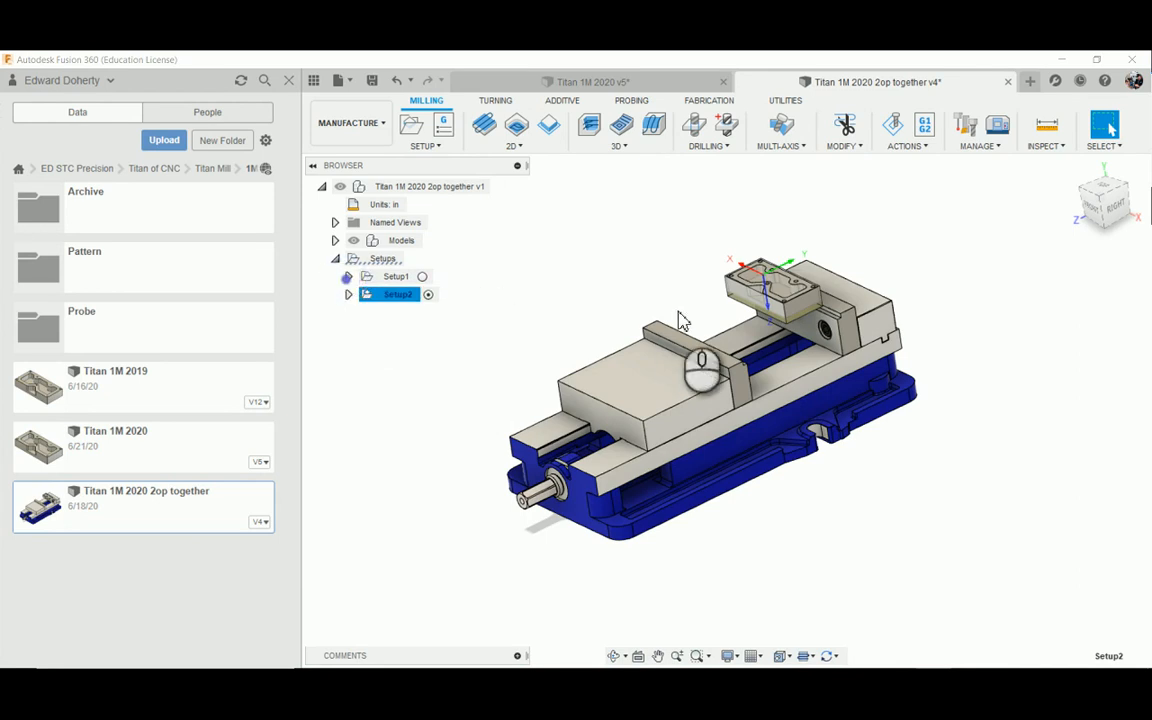
pyautogui.click(141, 440)
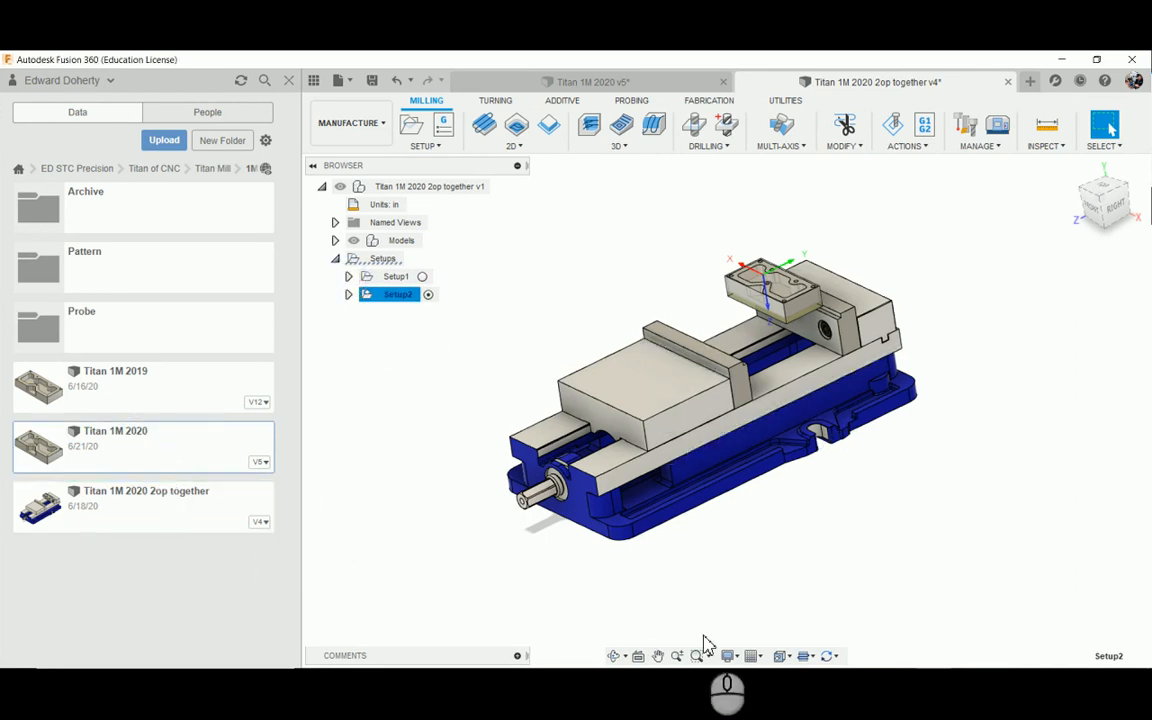